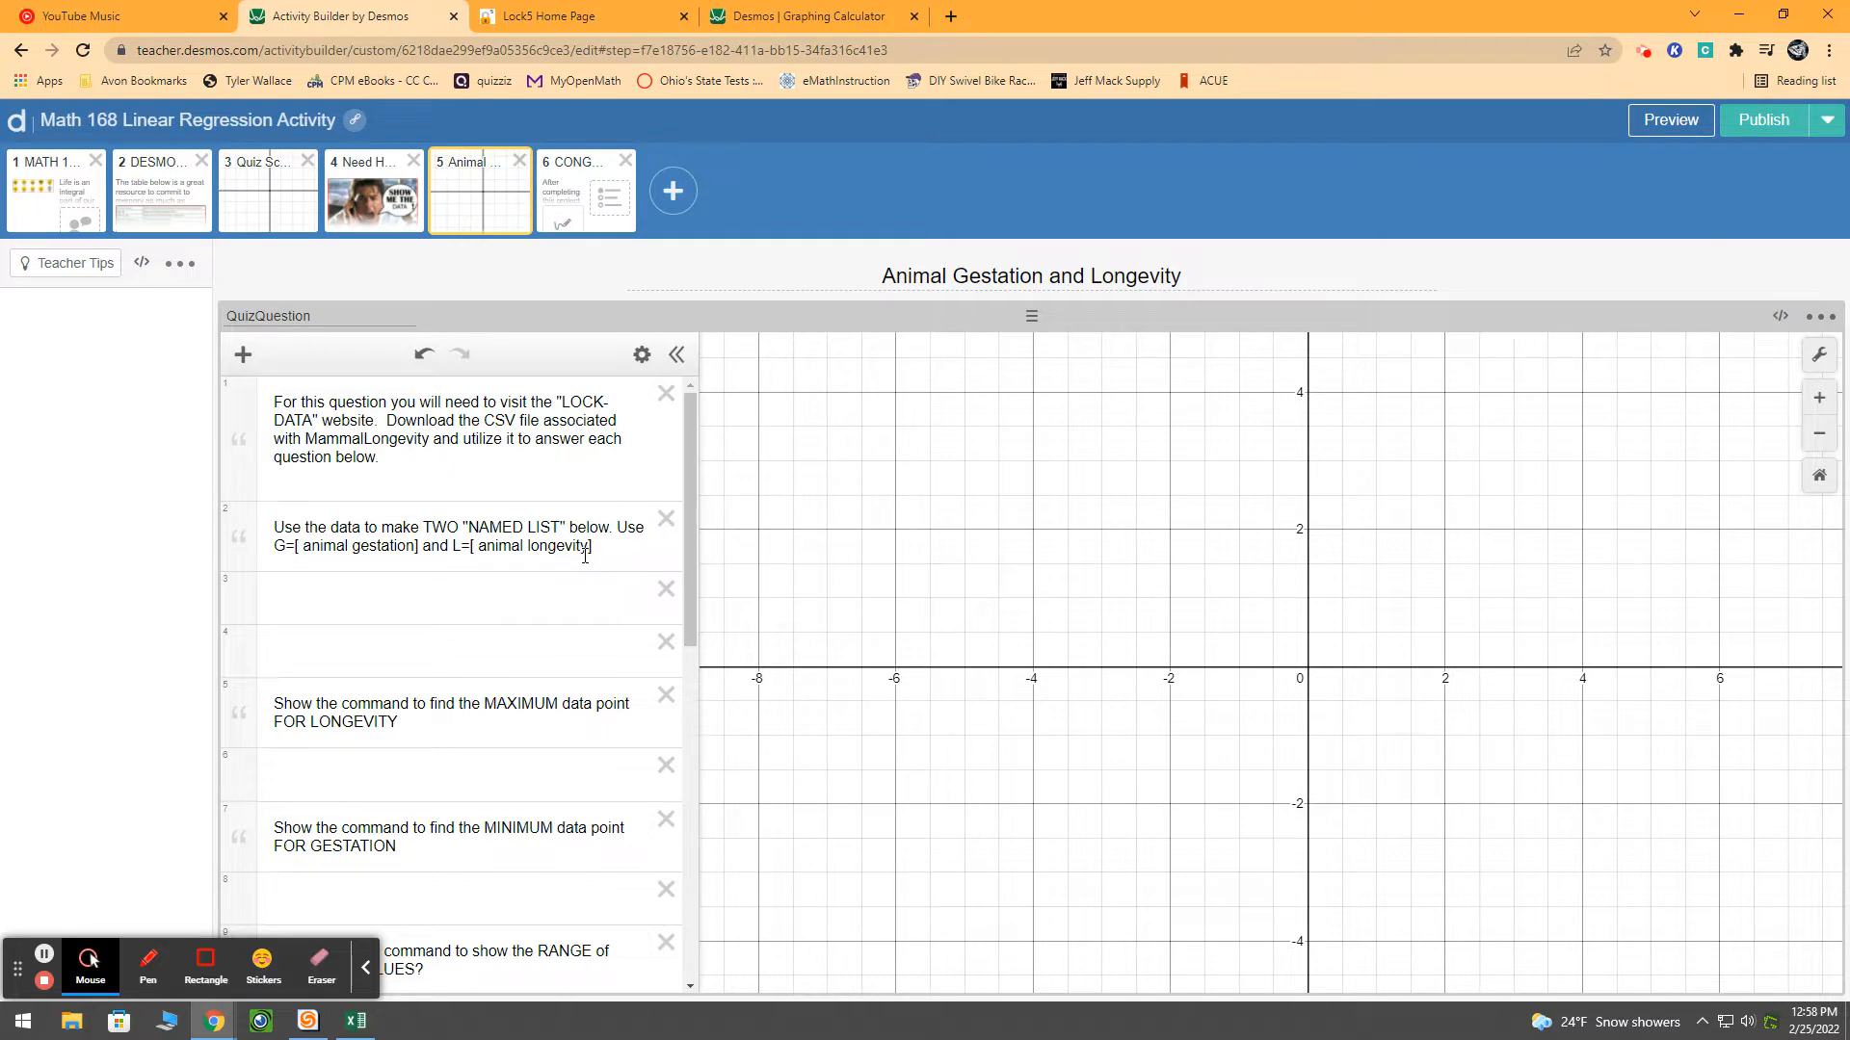
Open the third-edition datasets page on the Lock5 statistics website
{"action": "left_click", "coordinate": [805, 16]}
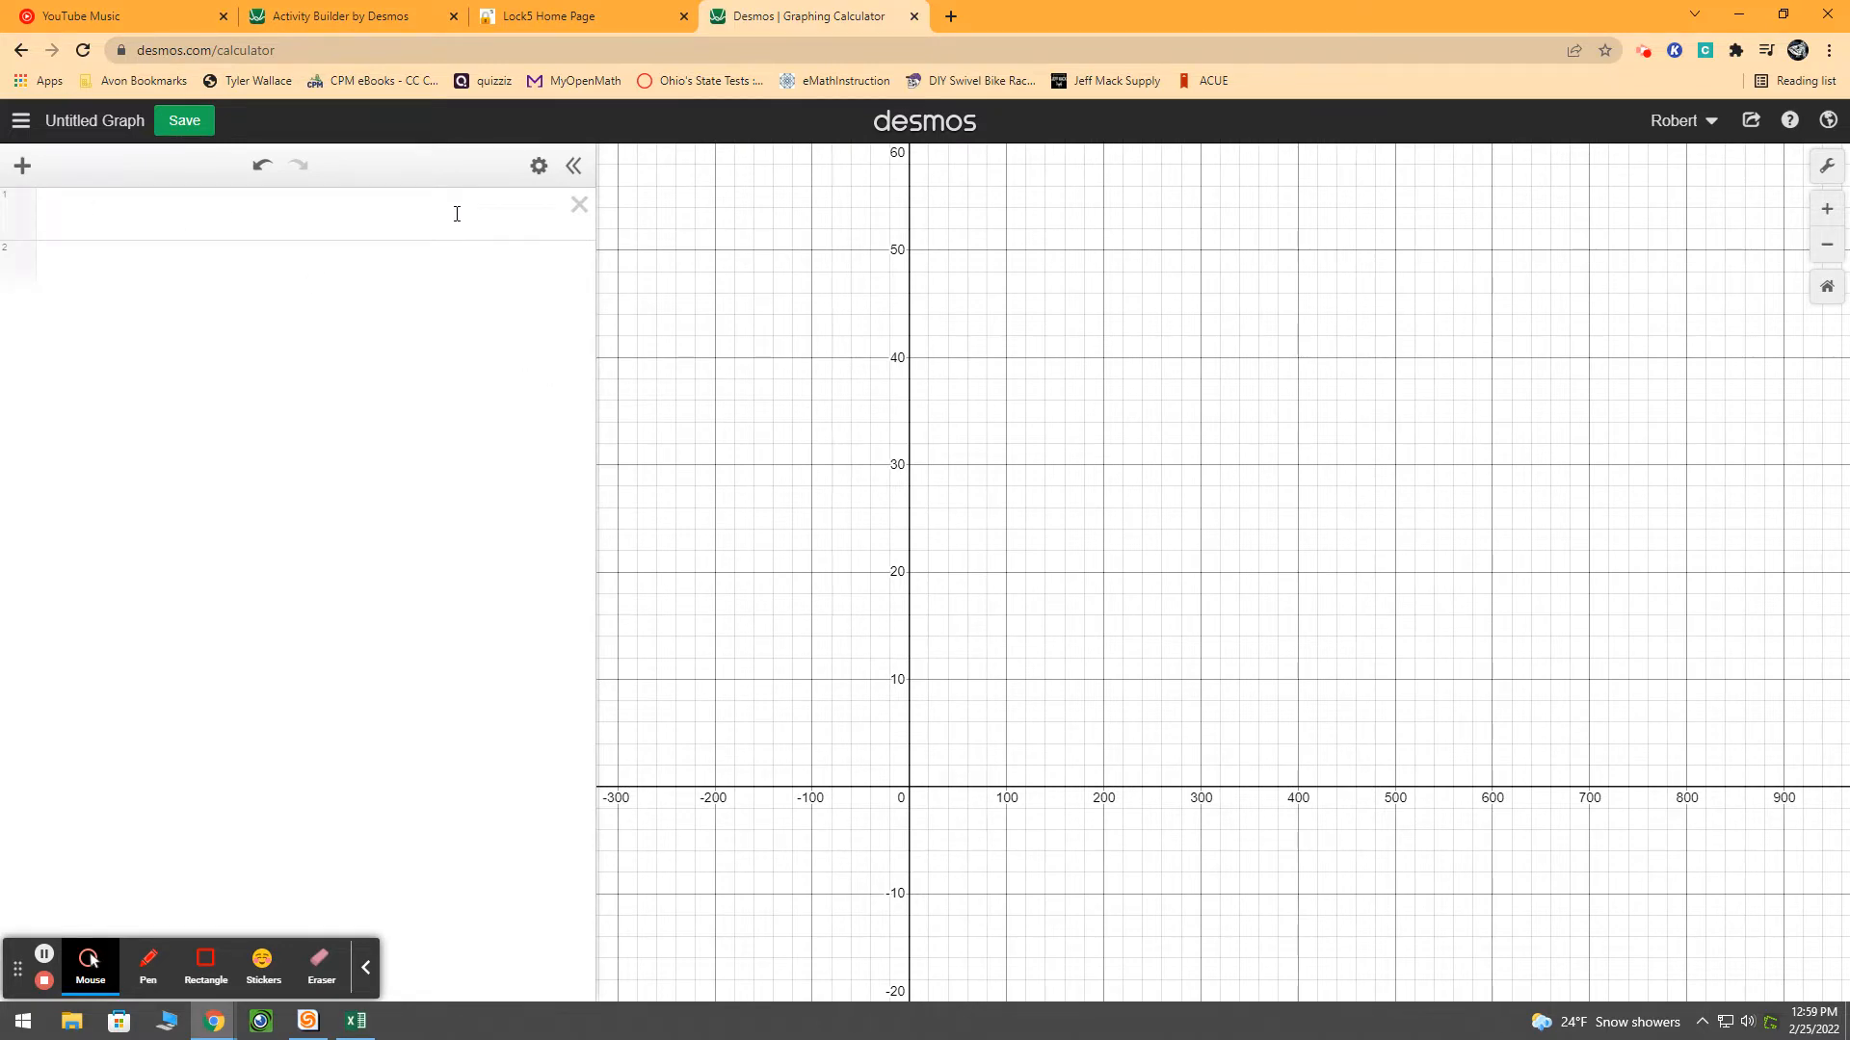
{"action": "left_click", "coordinate": [560, 17]}
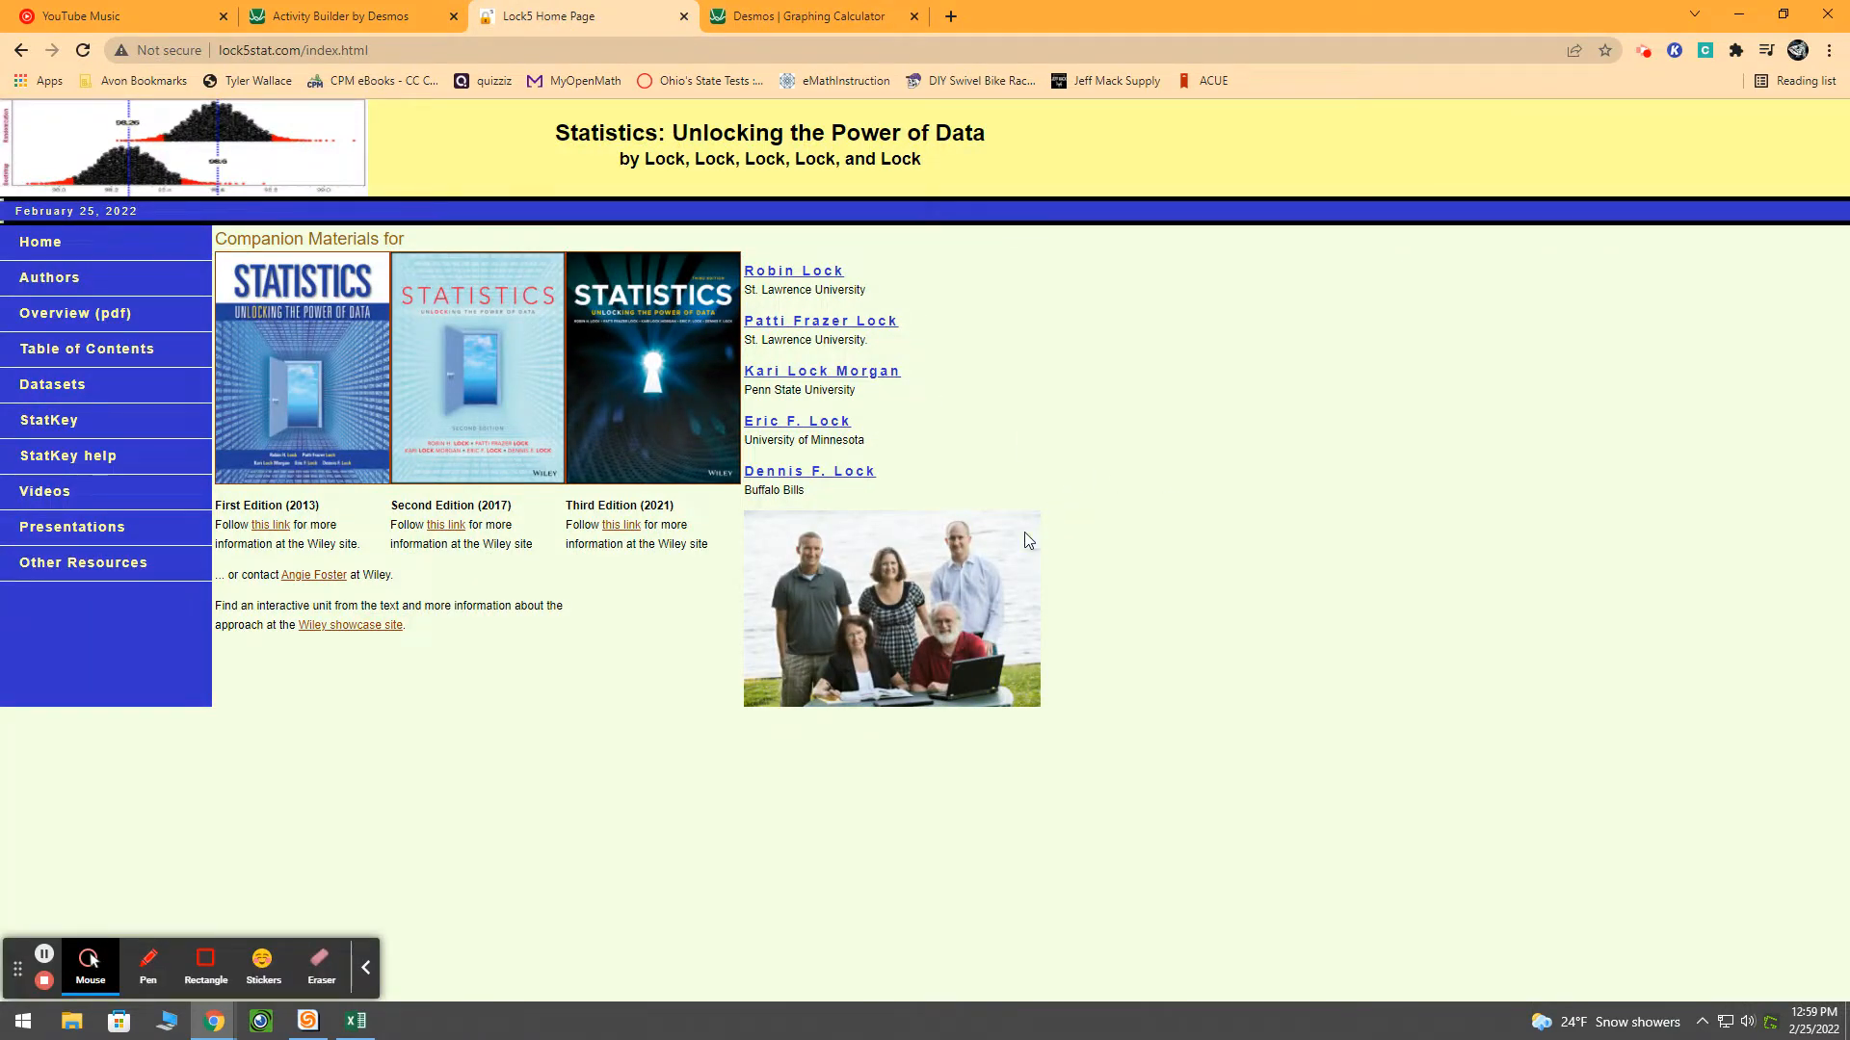
{"action": "left_click", "coordinate": [73, 388]}
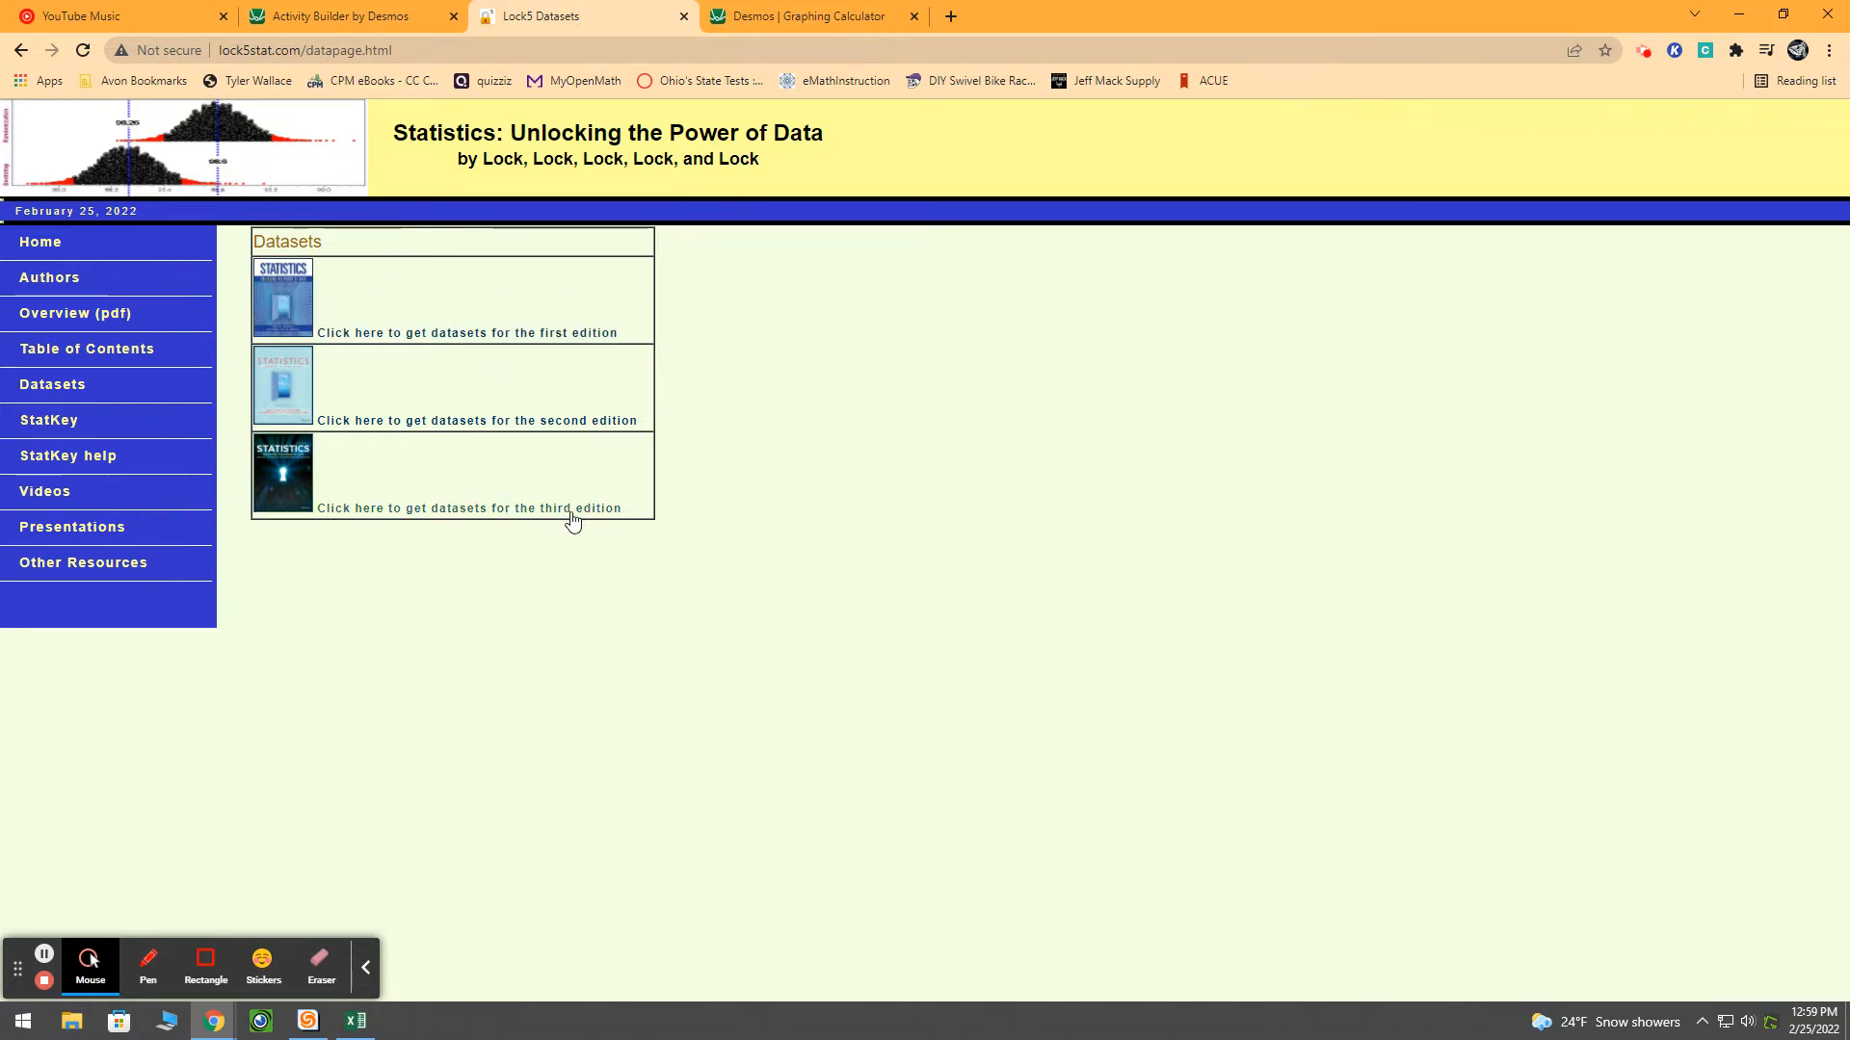
{"action": "left_click", "coordinate": [284, 483]}
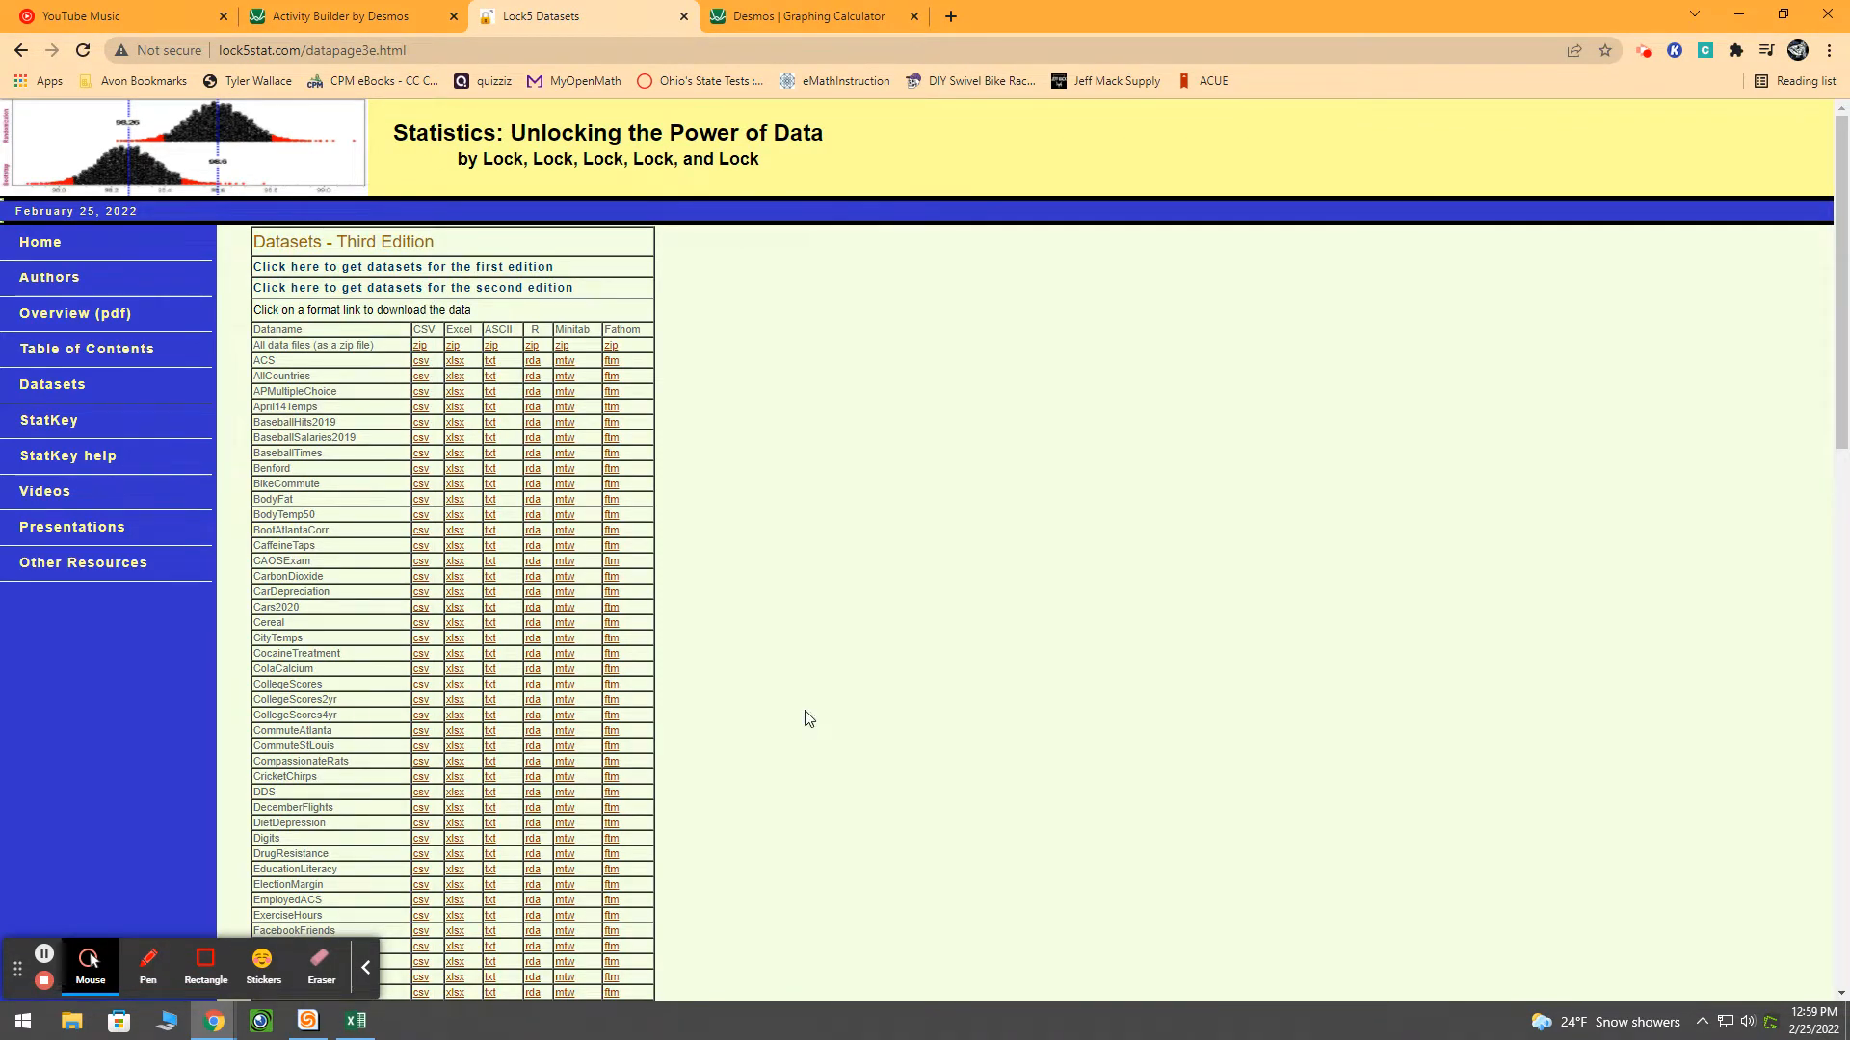
Download the MammalLongevity dataset in CSV format and open it in Excel
{"action": "scroll", "coordinate": [797, 715], "scroll_direction": "down", "scroll_amount": 7}
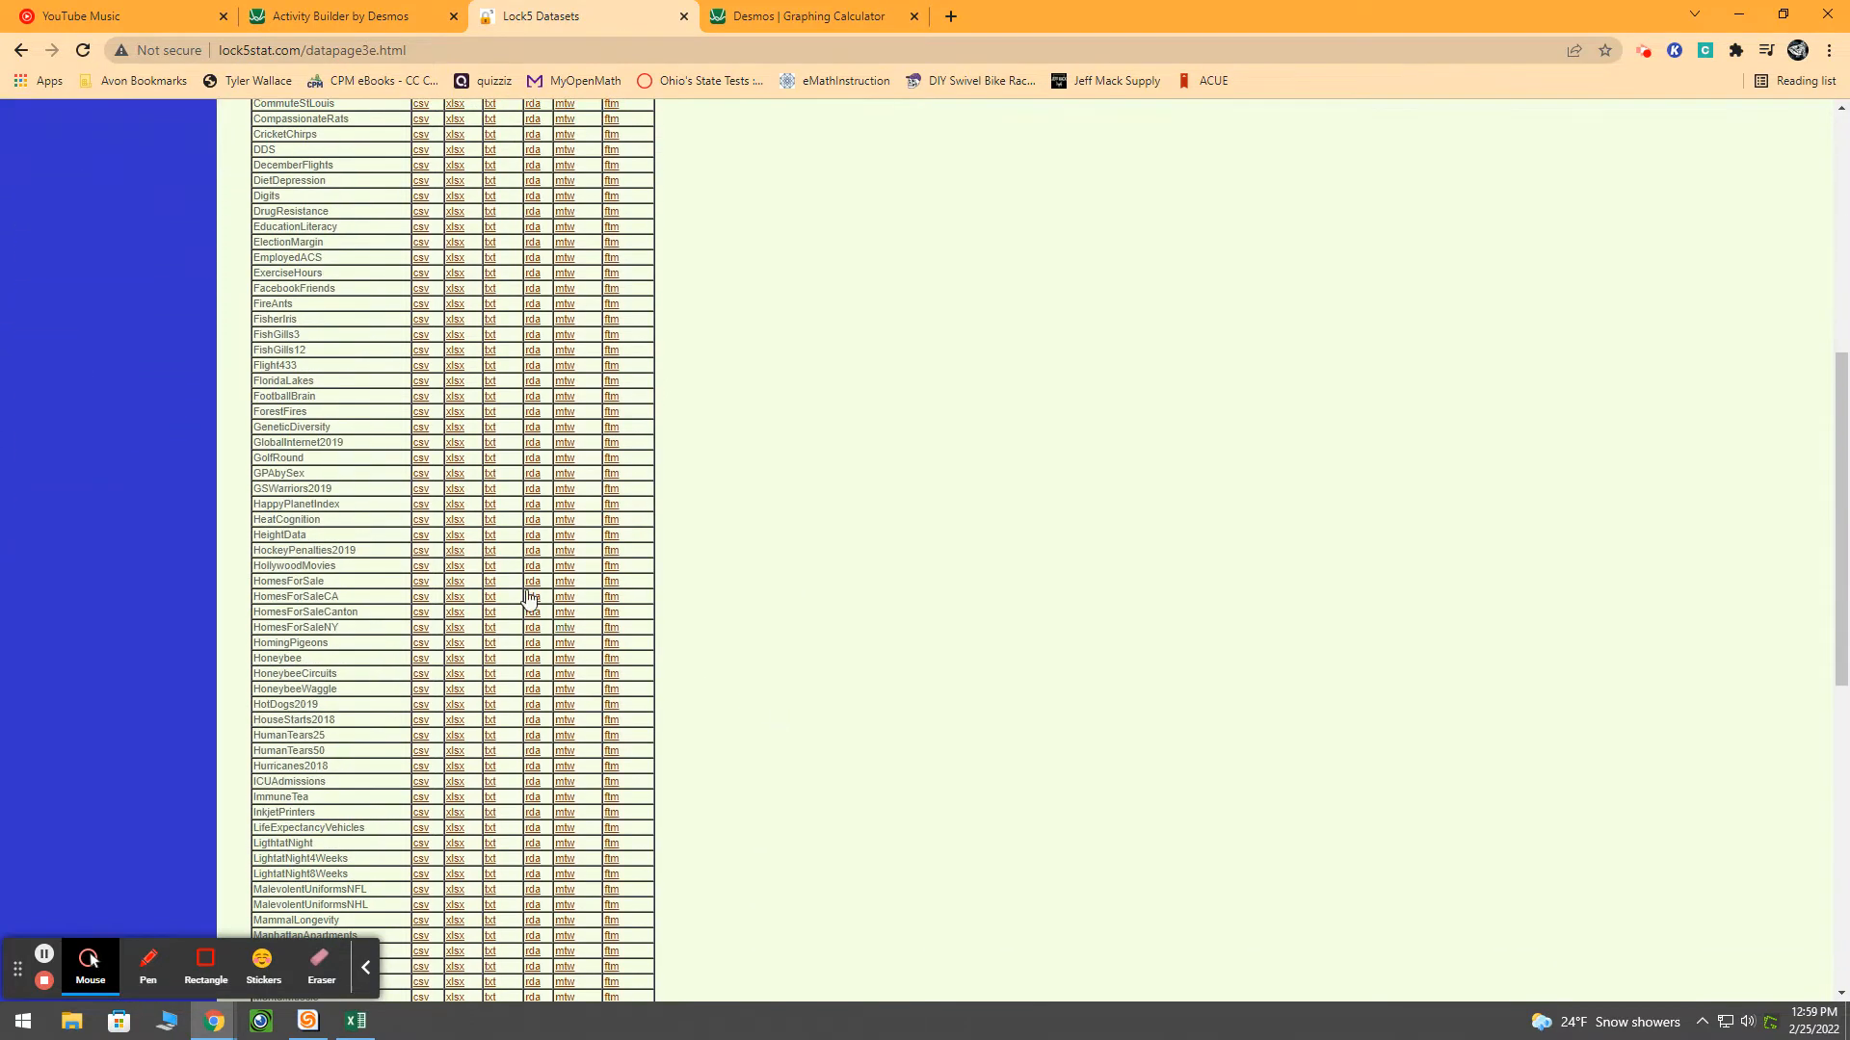
{"action": "scroll", "coordinate": [405, 617], "scroll_direction": "down", "scroll_amount": 2}
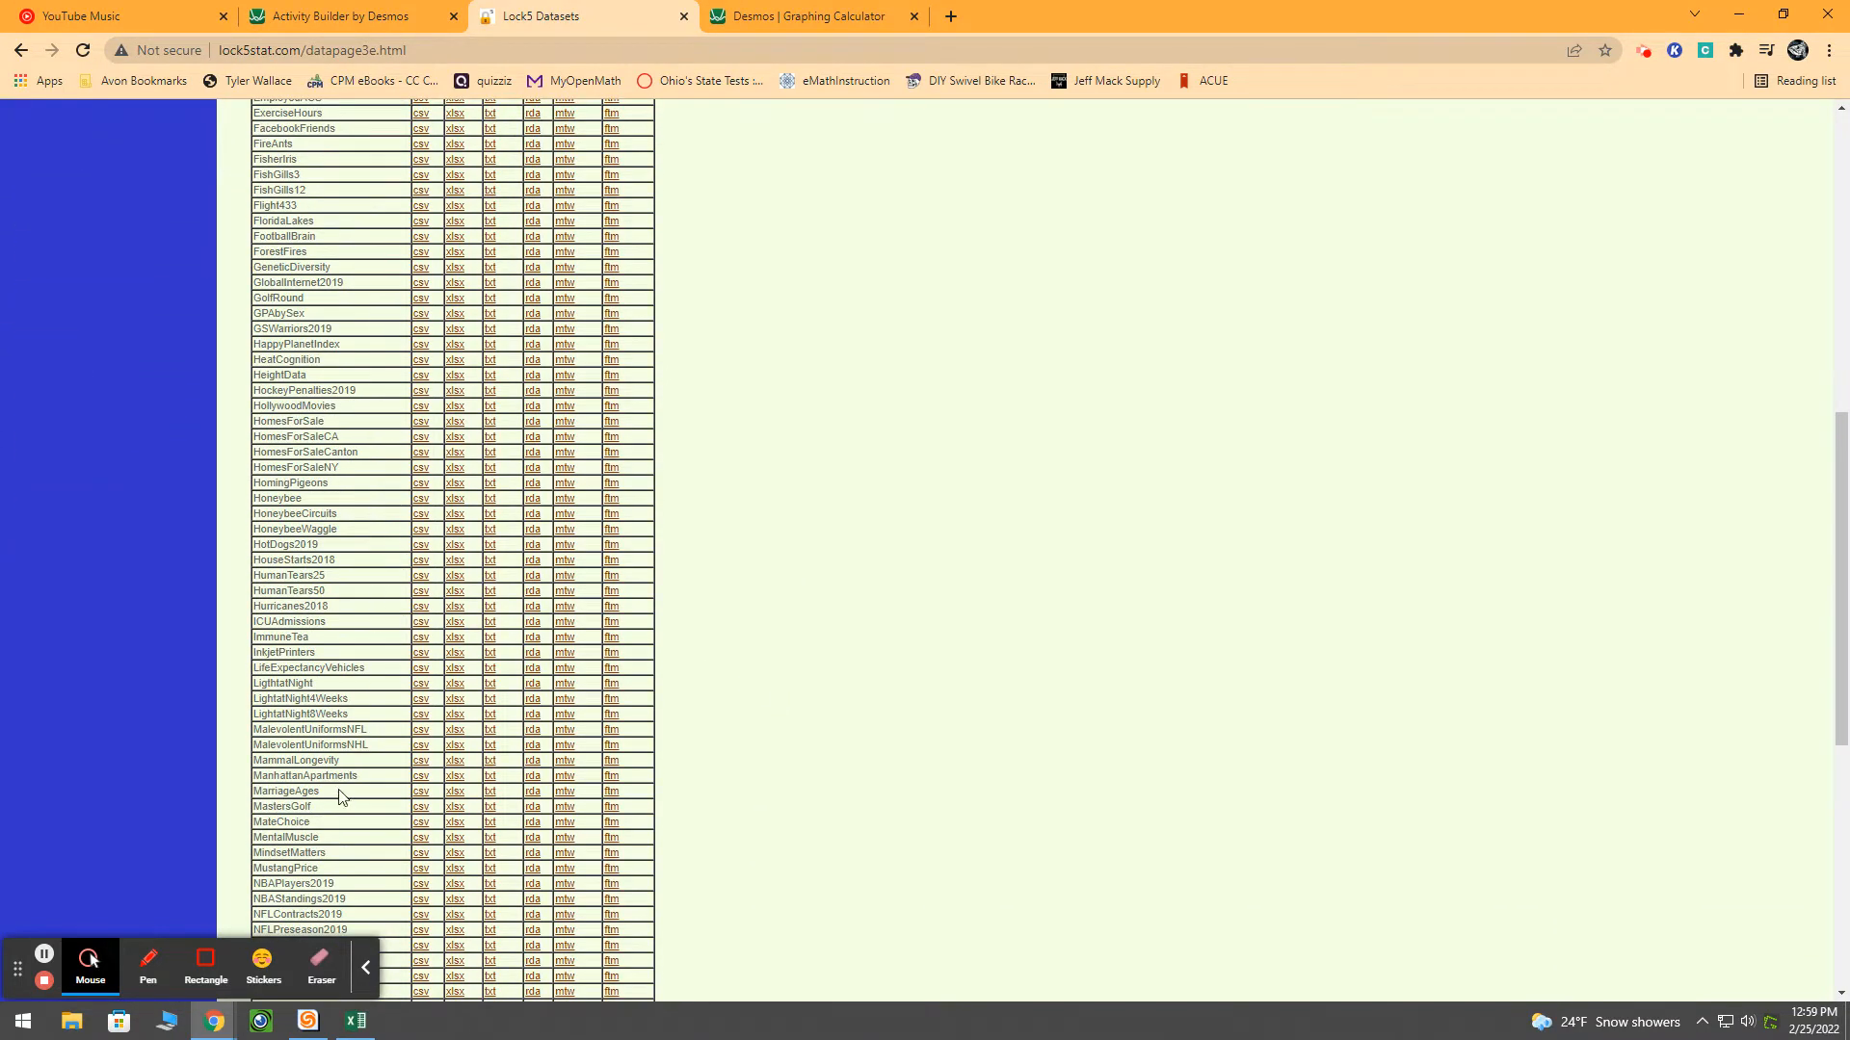
{"action": "left_click", "coordinate": [422, 763]}
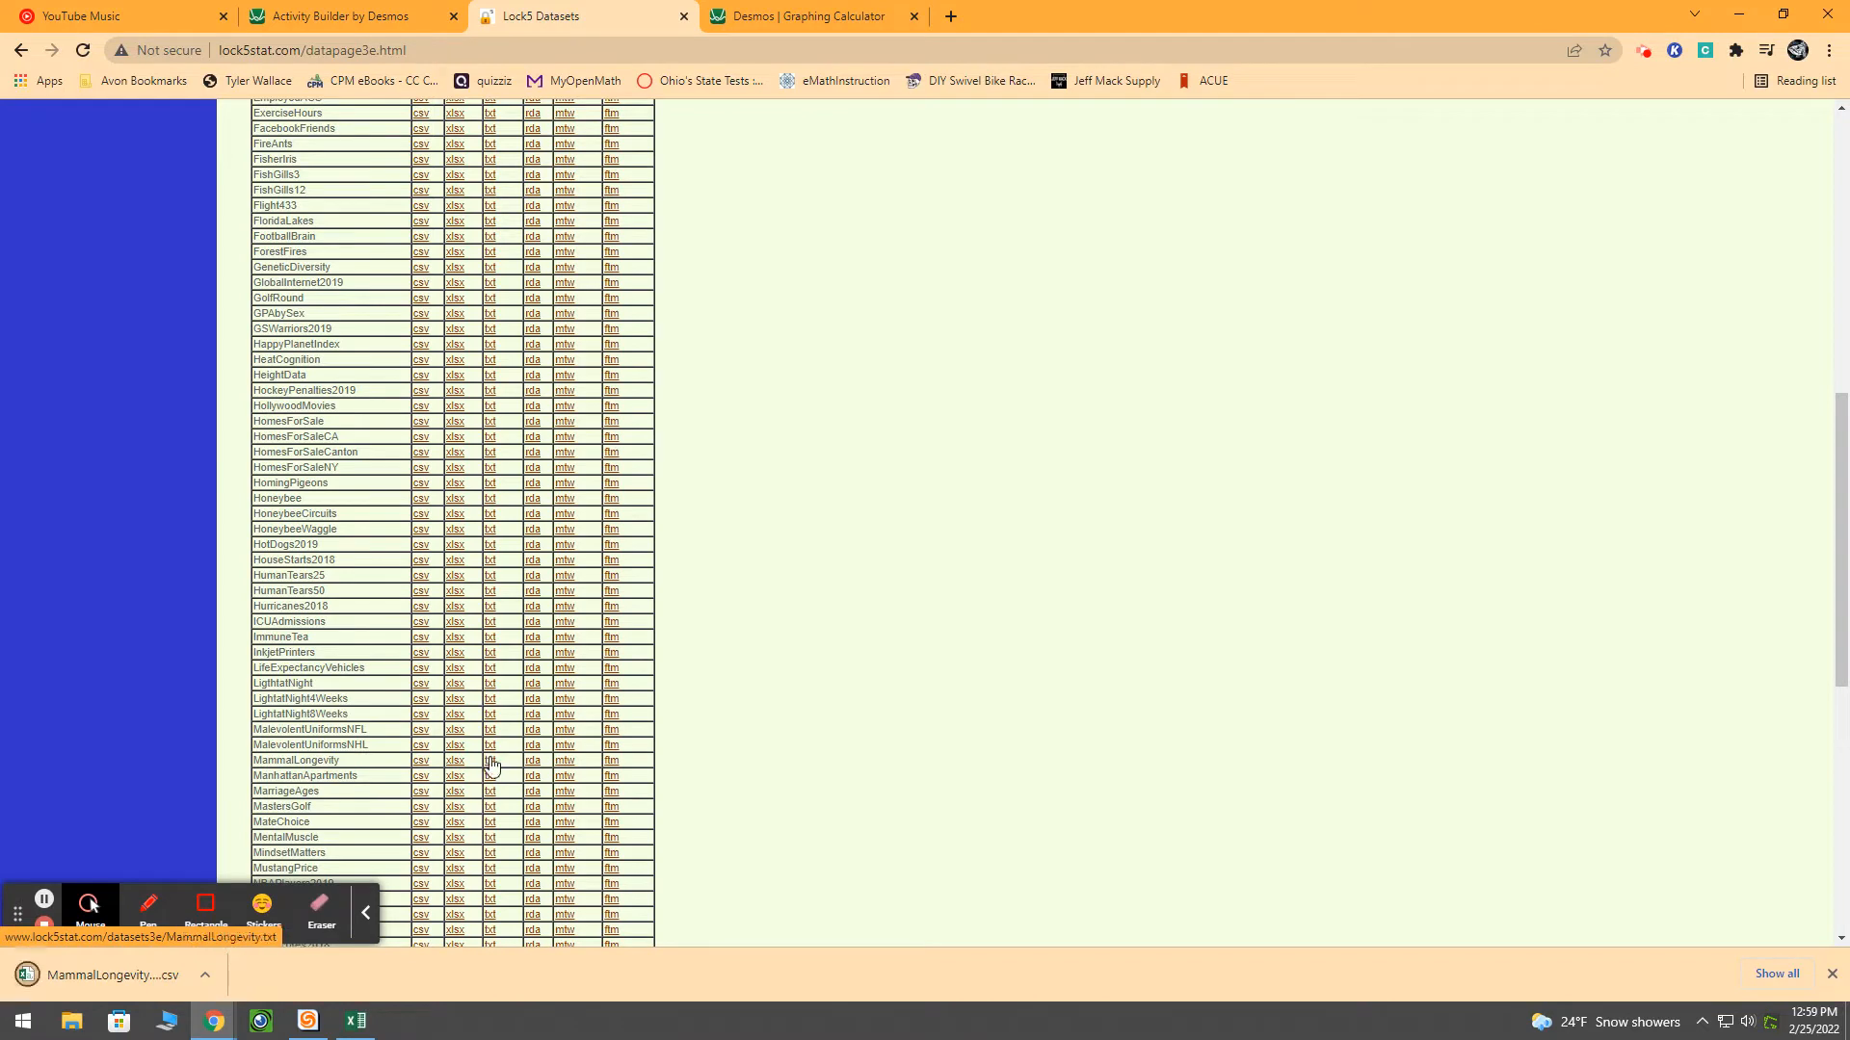
{"action": "left_click", "coordinate": [112, 979]}
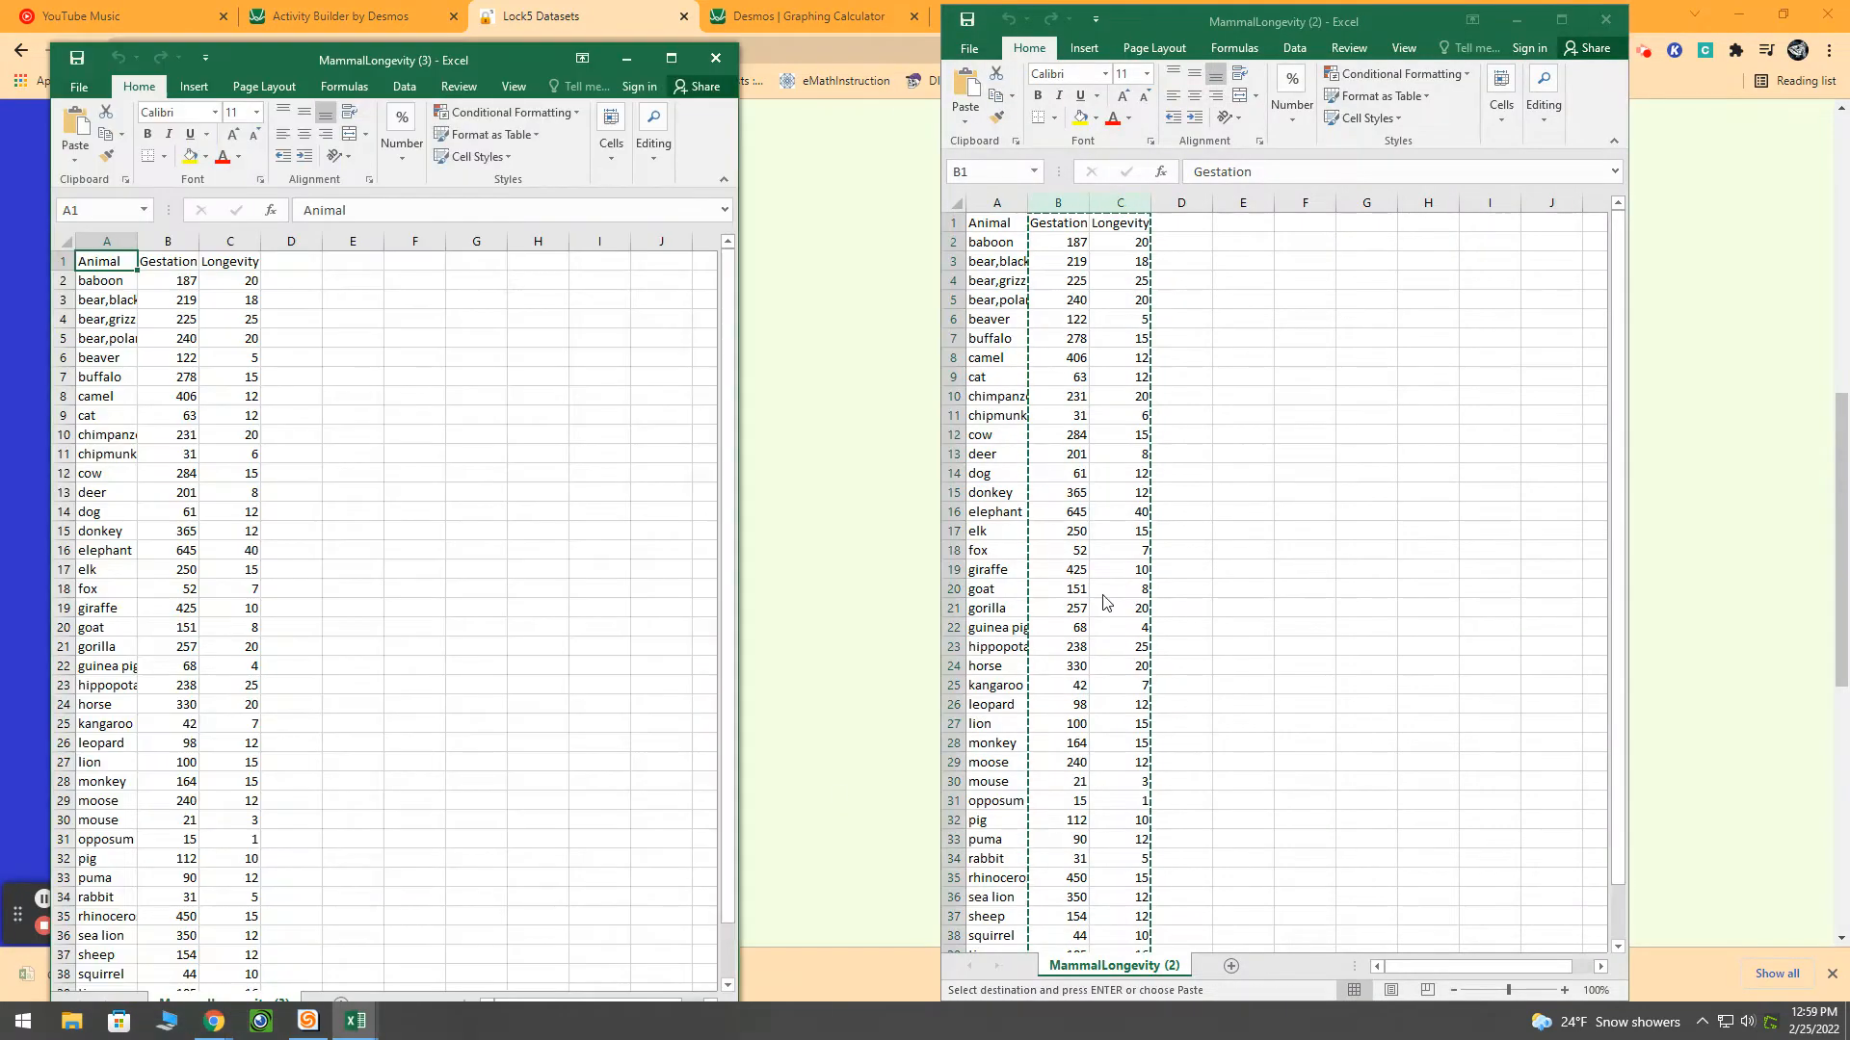
Close the MammalLongevity (3) workbook and copy the Gestation column from MammalLongevity (2)
{"action": "left_click", "coordinate": [716, 59]}
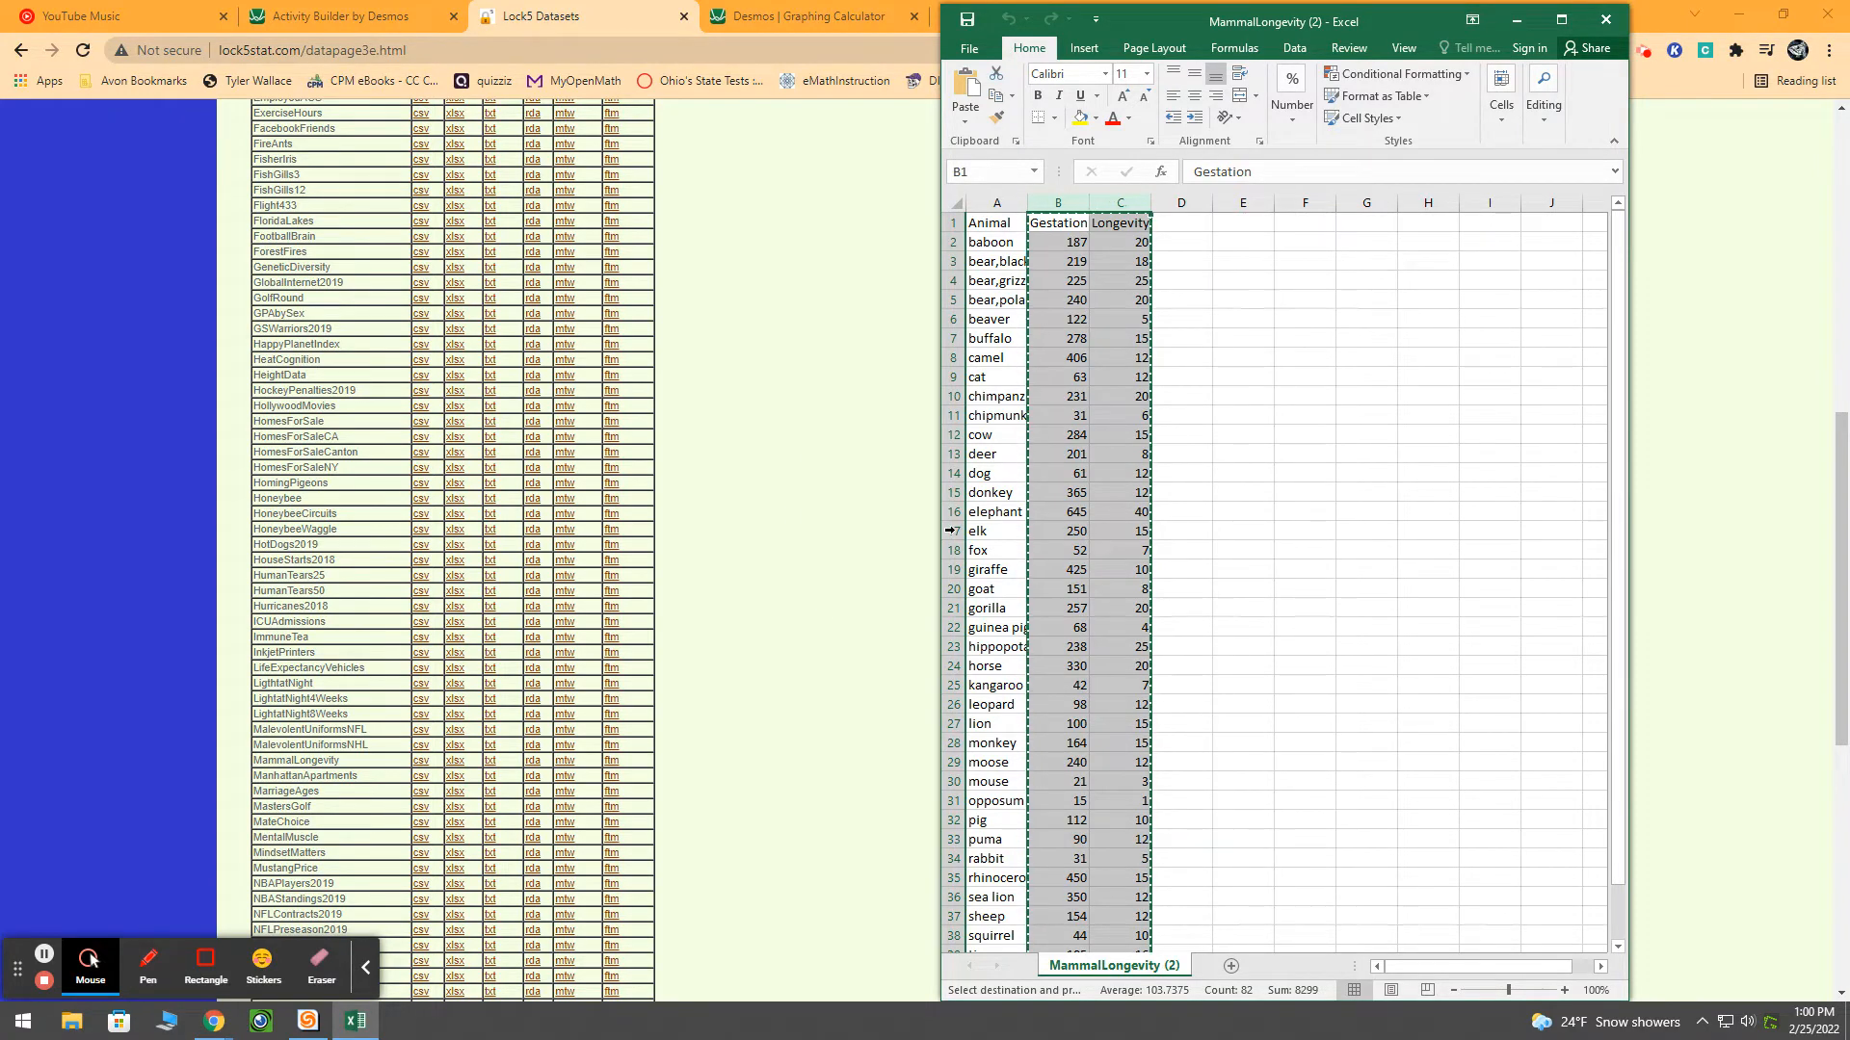
{"action": "left_click", "coordinate": [1256, 700]}
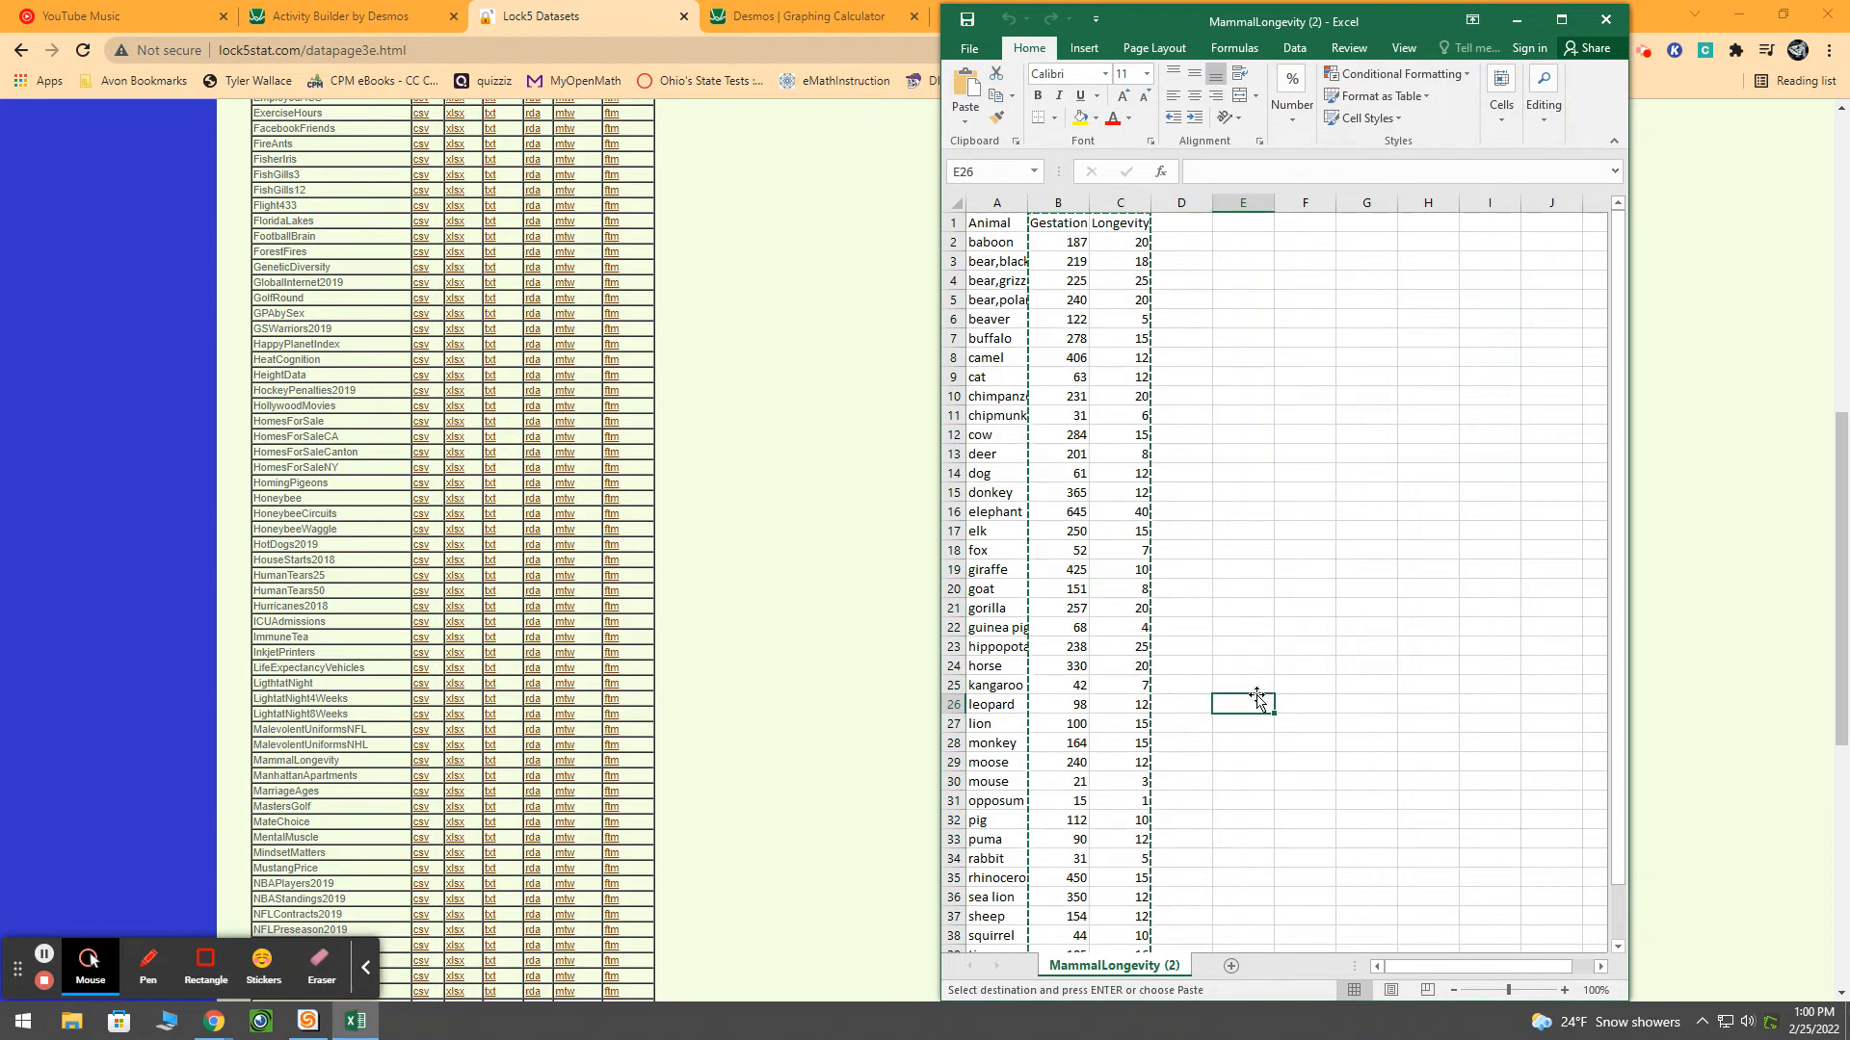
{"action": "left_click", "coordinate": [1349, 450]}
{"action": "left_click", "coordinate": [1066, 193]}
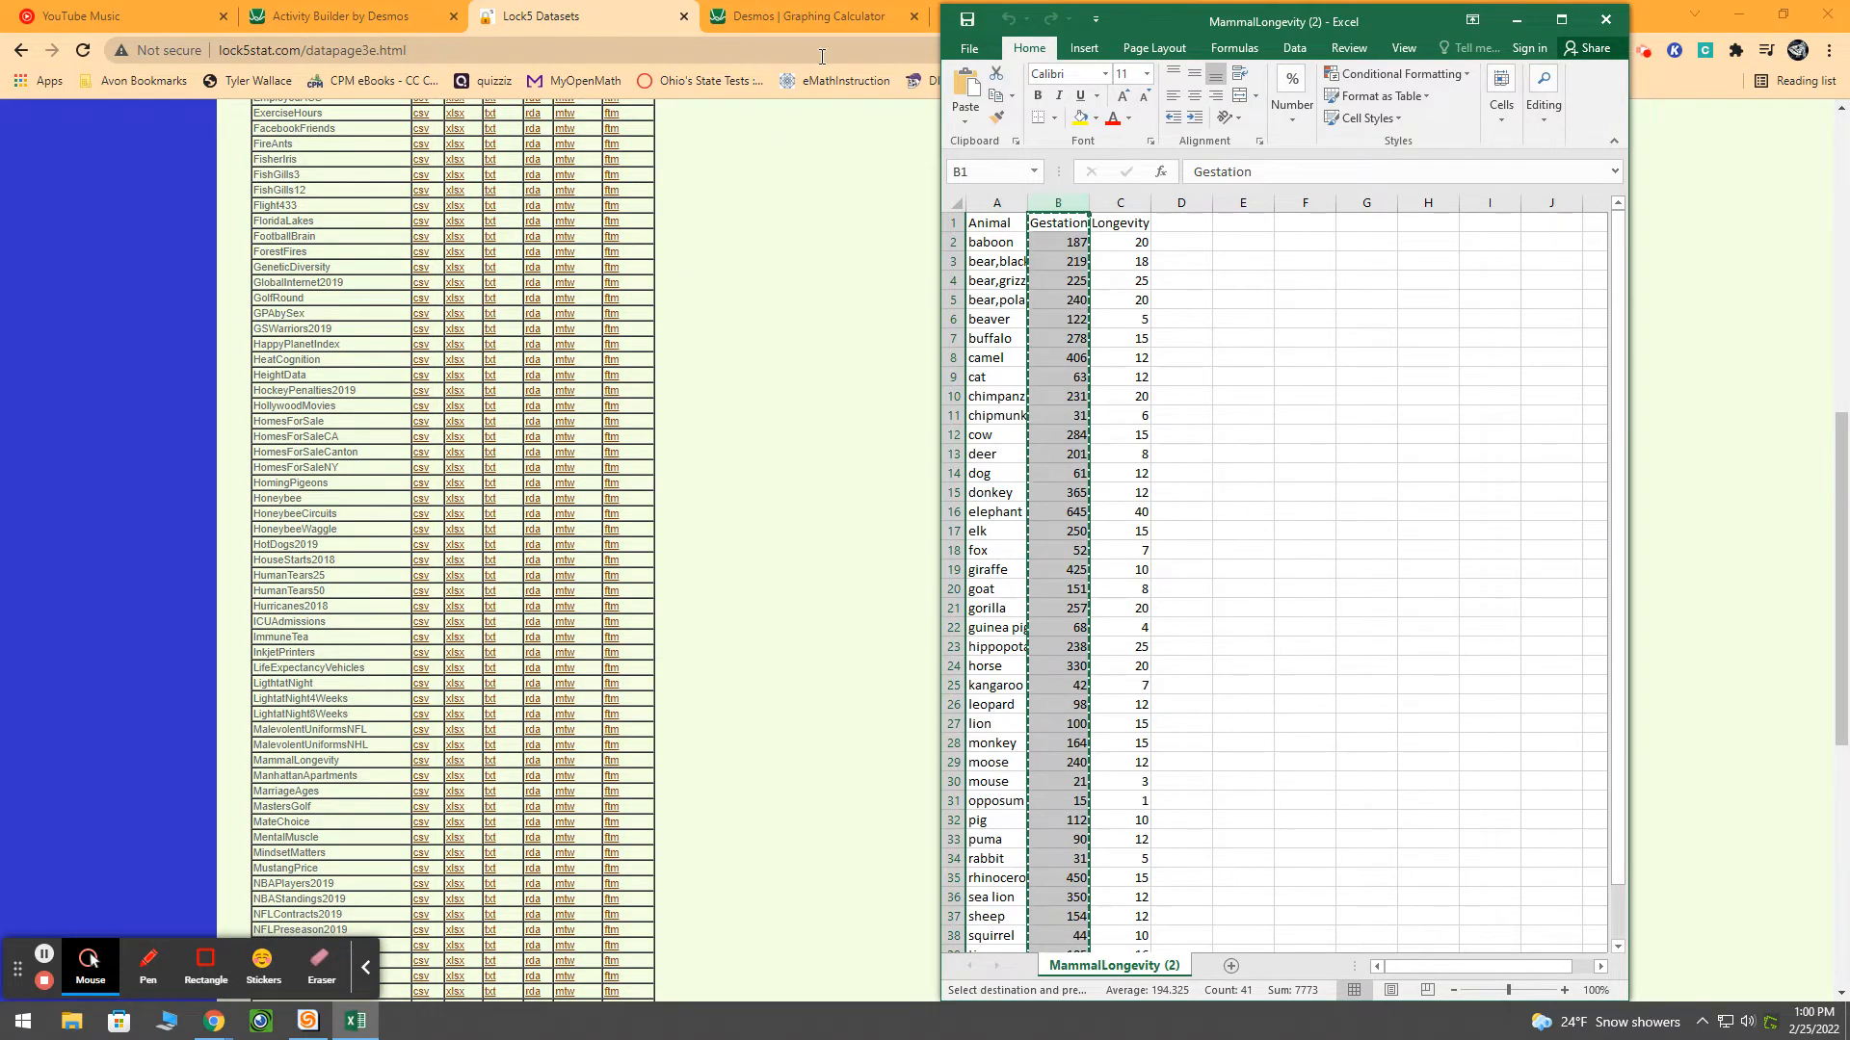
Minimize the workbook and check the activity's Animal Gestation and Longevity screen for the required list names
{"action": "left_click", "coordinate": [1517, 19]}
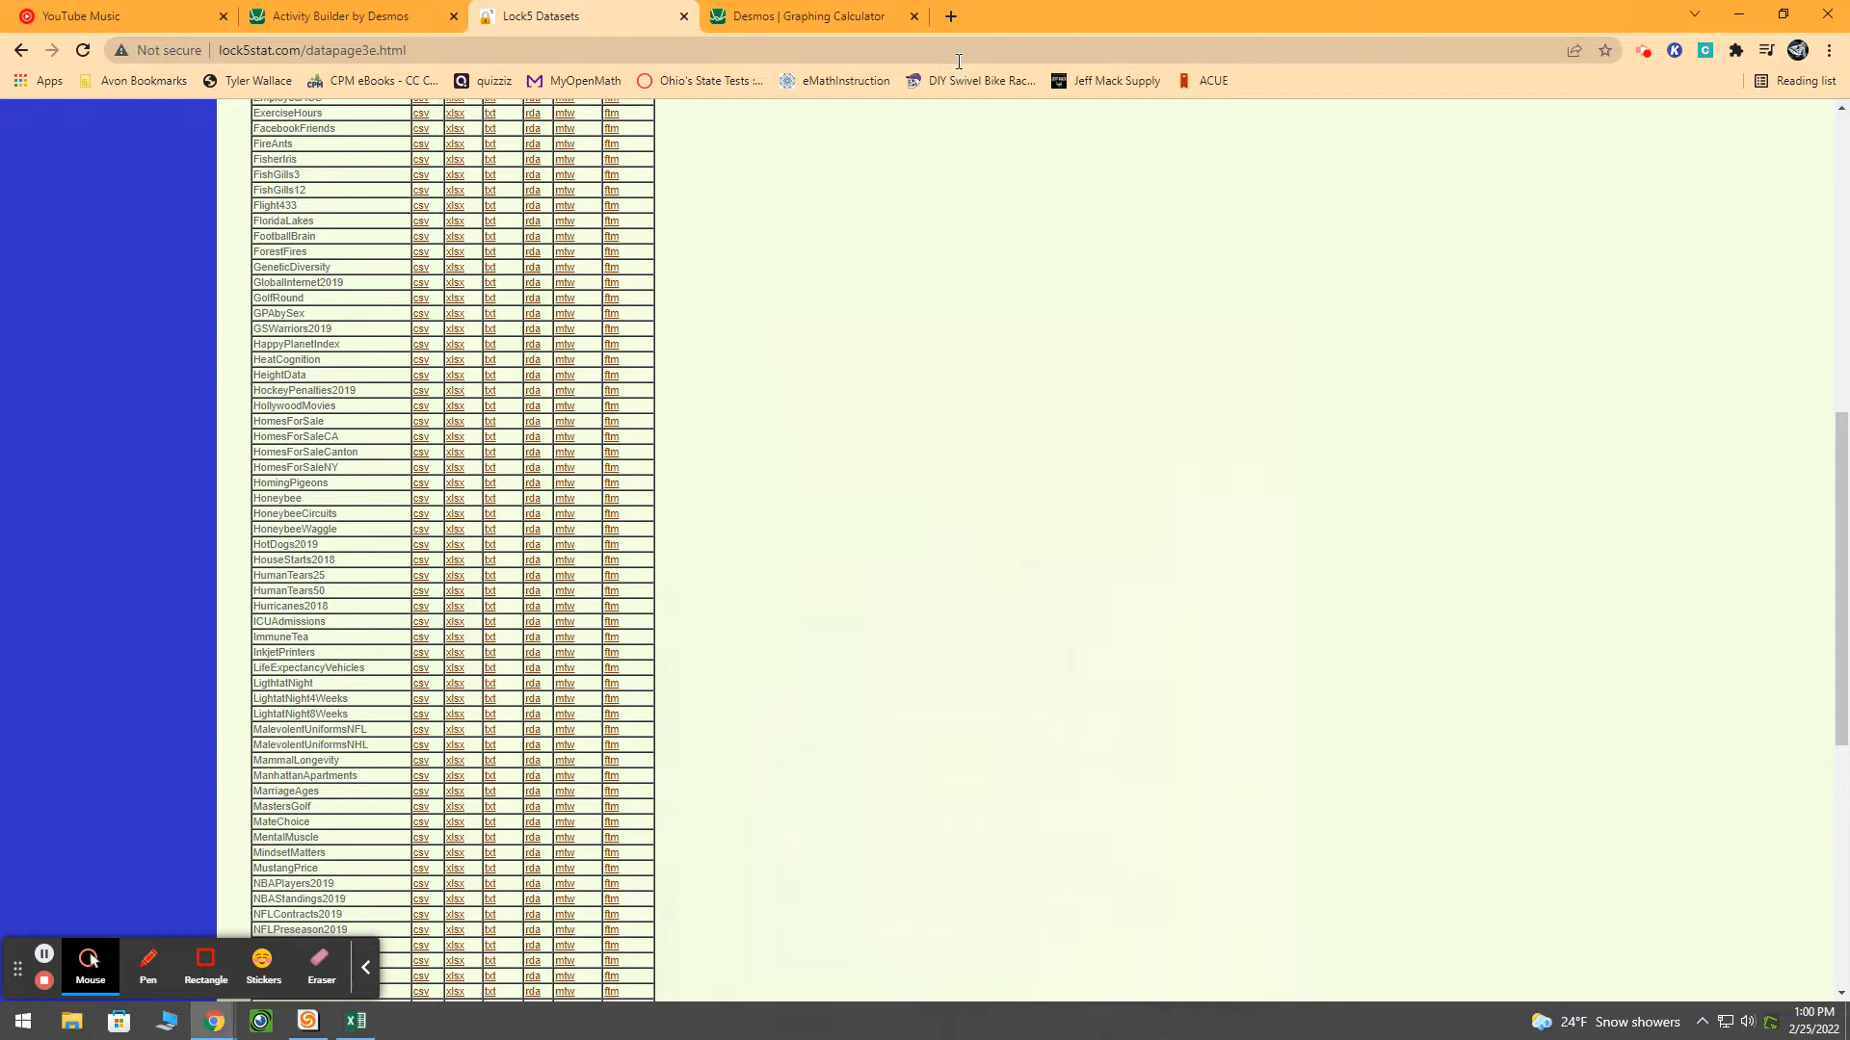
{"action": "left_click", "coordinate": [833, 23]}
{"action": "left_click", "coordinate": [331, 29]}
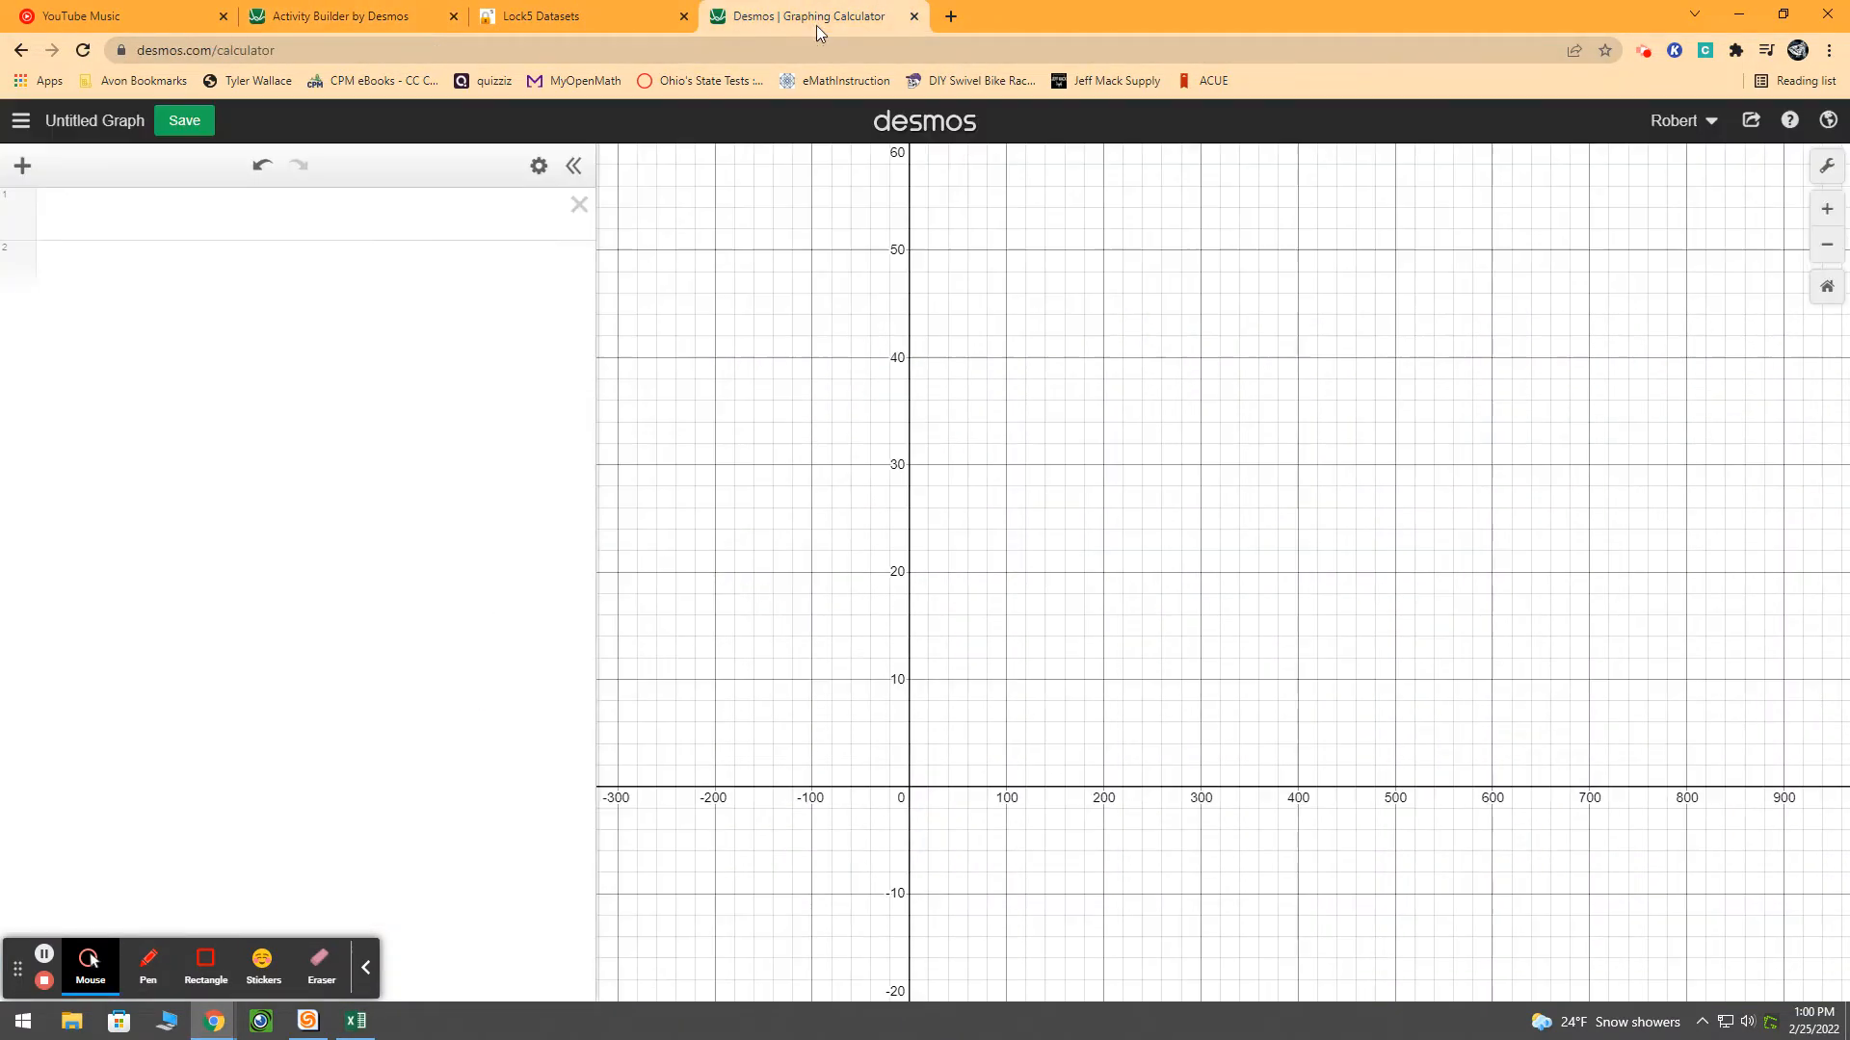
{"action": "left_click", "coordinate": [819, 19]}
{"action": "left_click", "coordinate": [373, 20]}
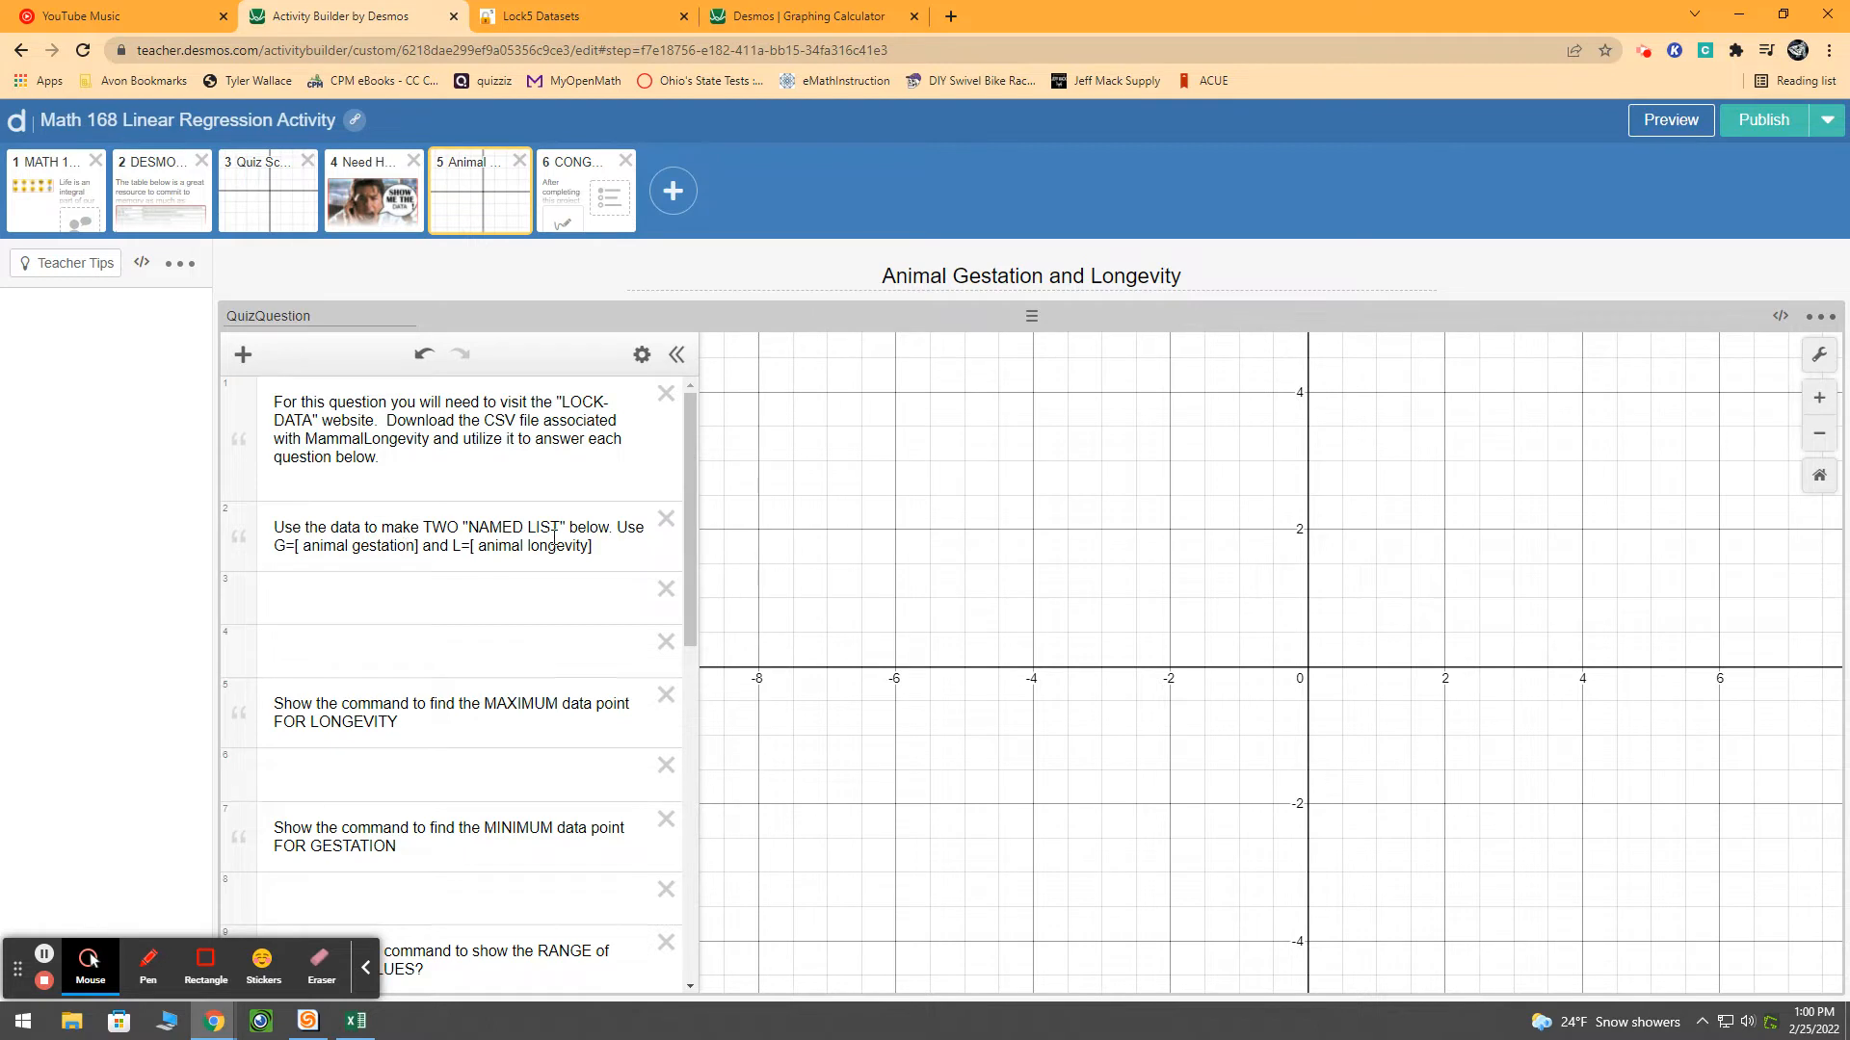
{"action": "left_click", "coordinate": [362, 593]}
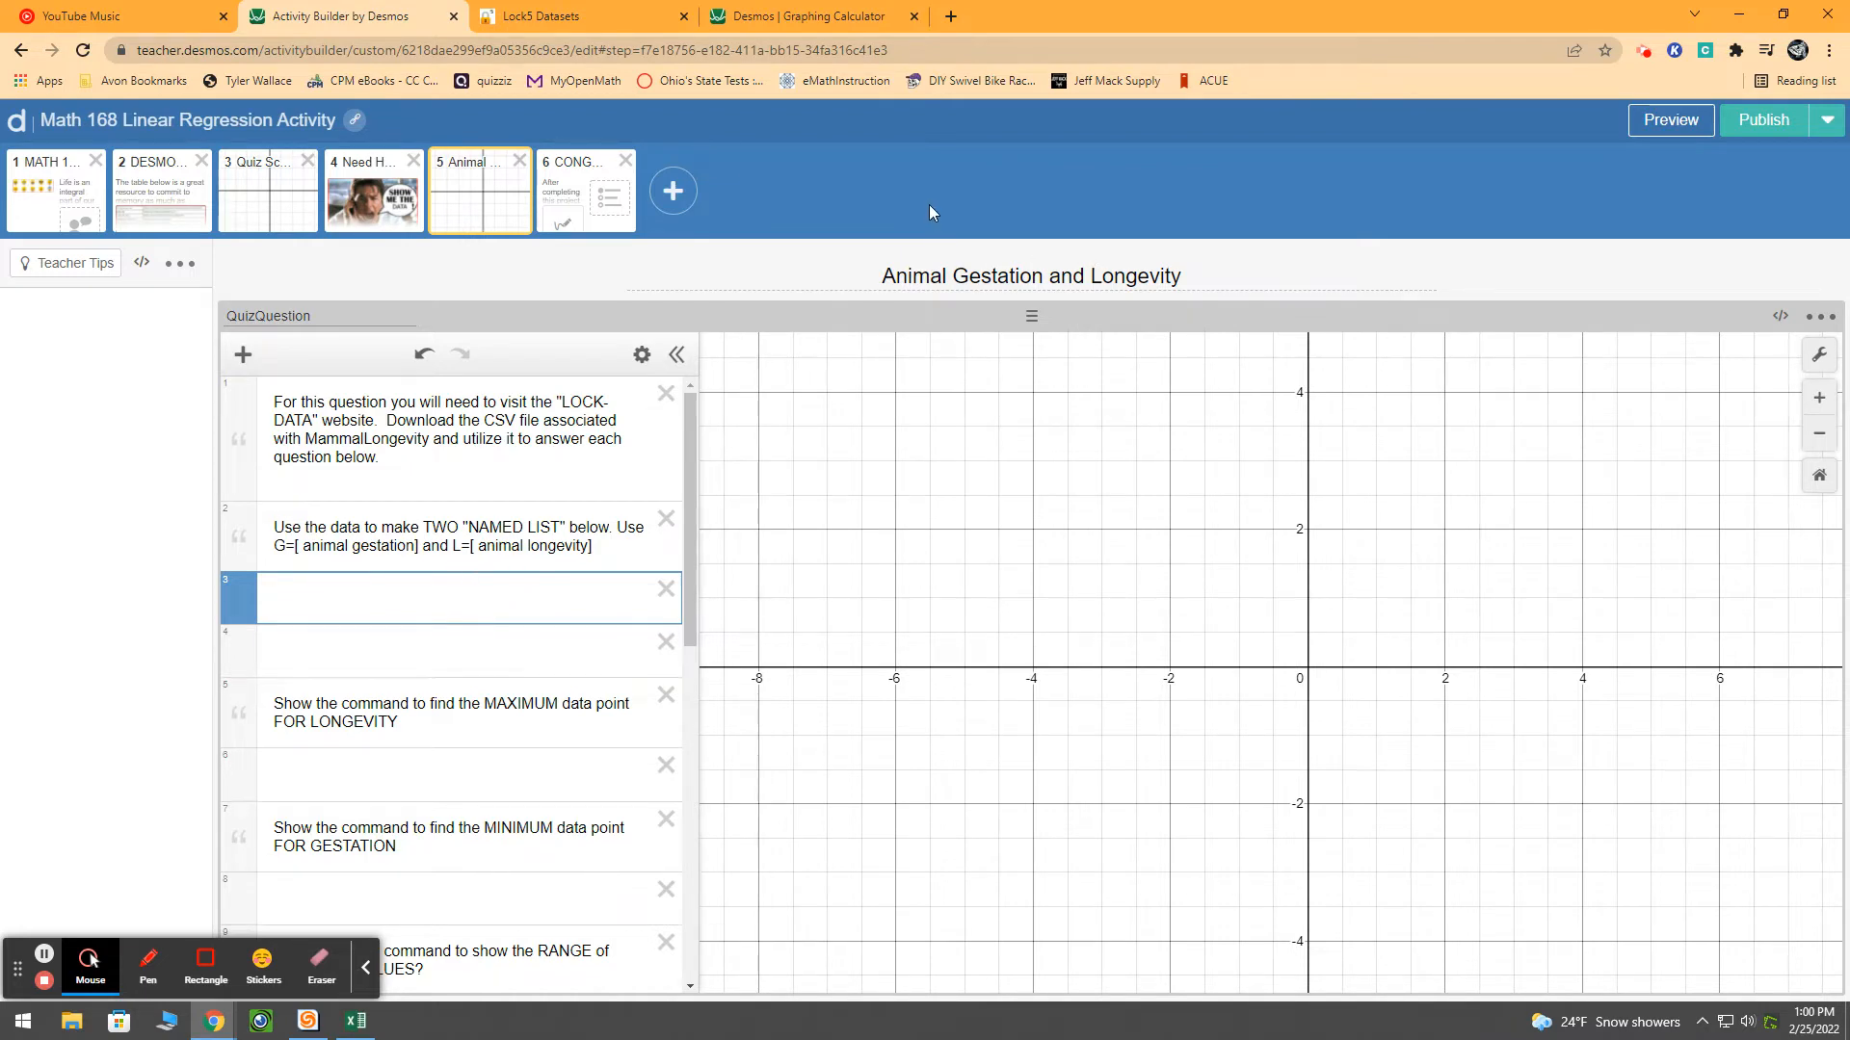
In the Desmos Graphing Calculator, define list G from the copied gestation data and widen the expression area slightly
{"action": "left_click", "coordinate": [798, 17]}
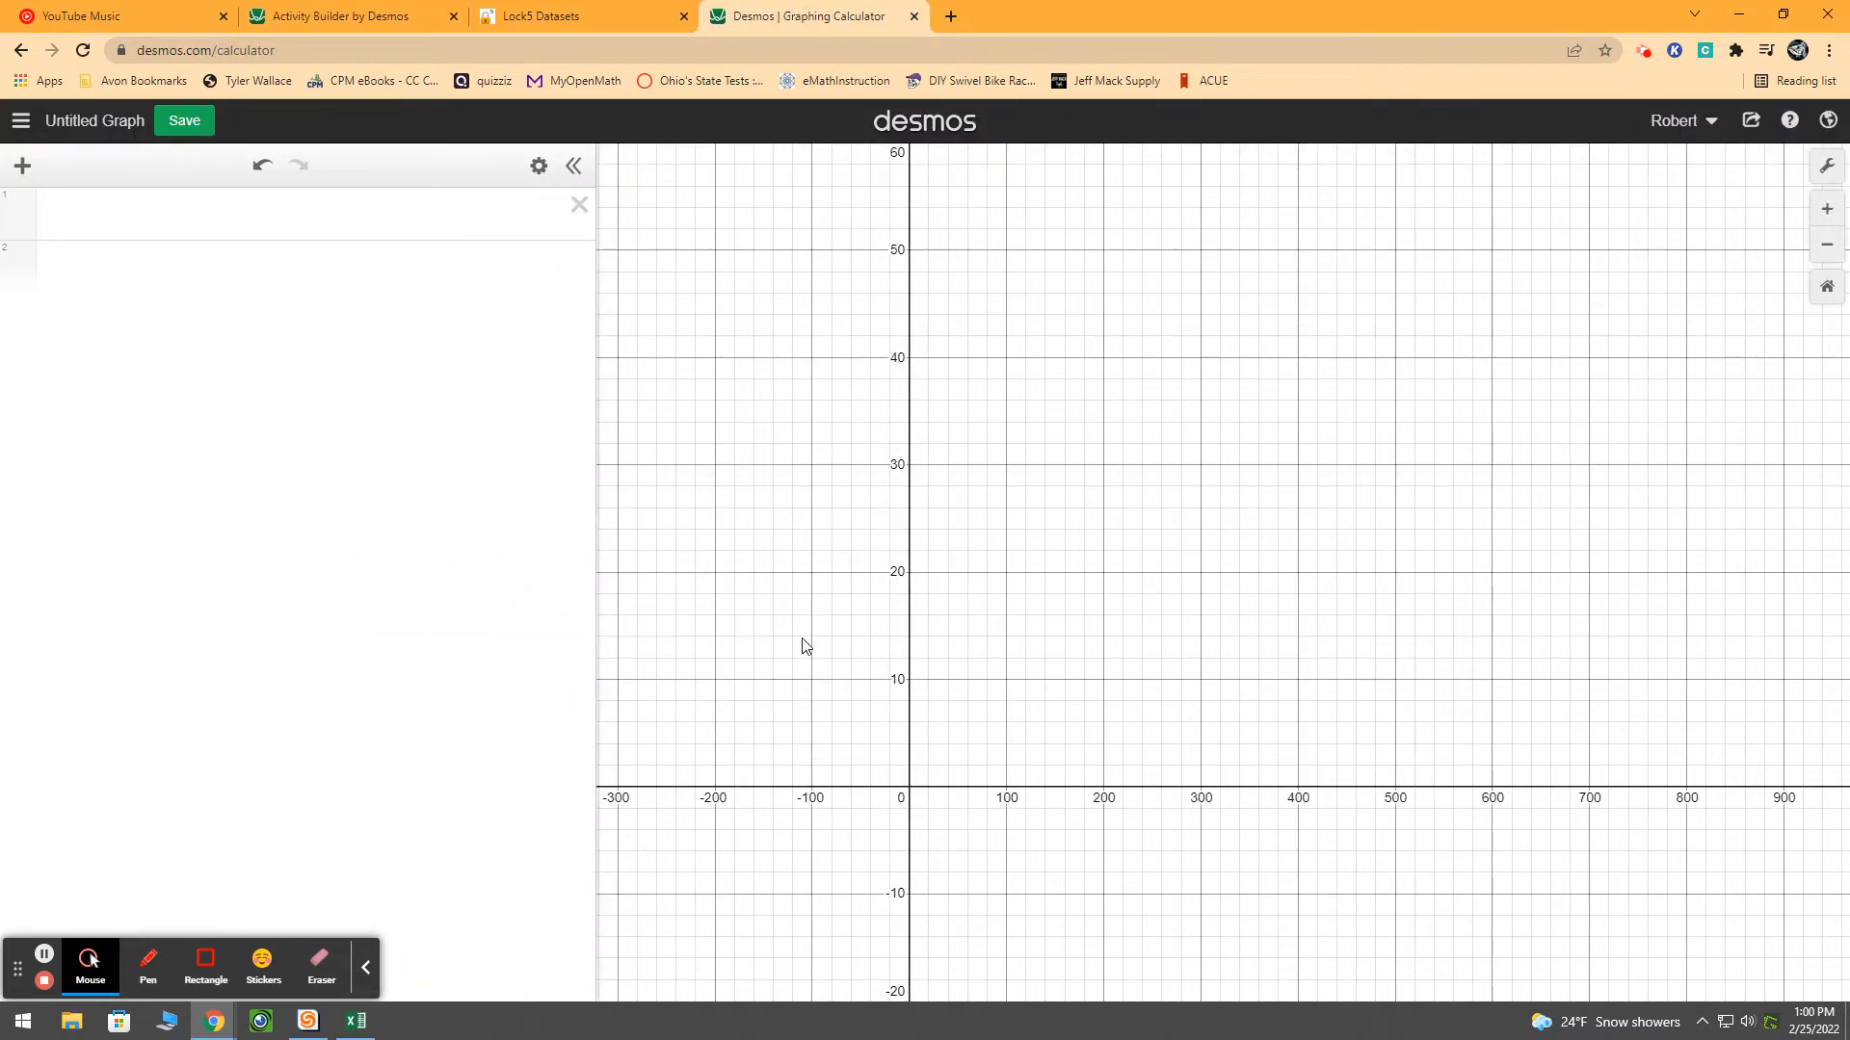
{"action": "left_click", "coordinate": [141, 211]}
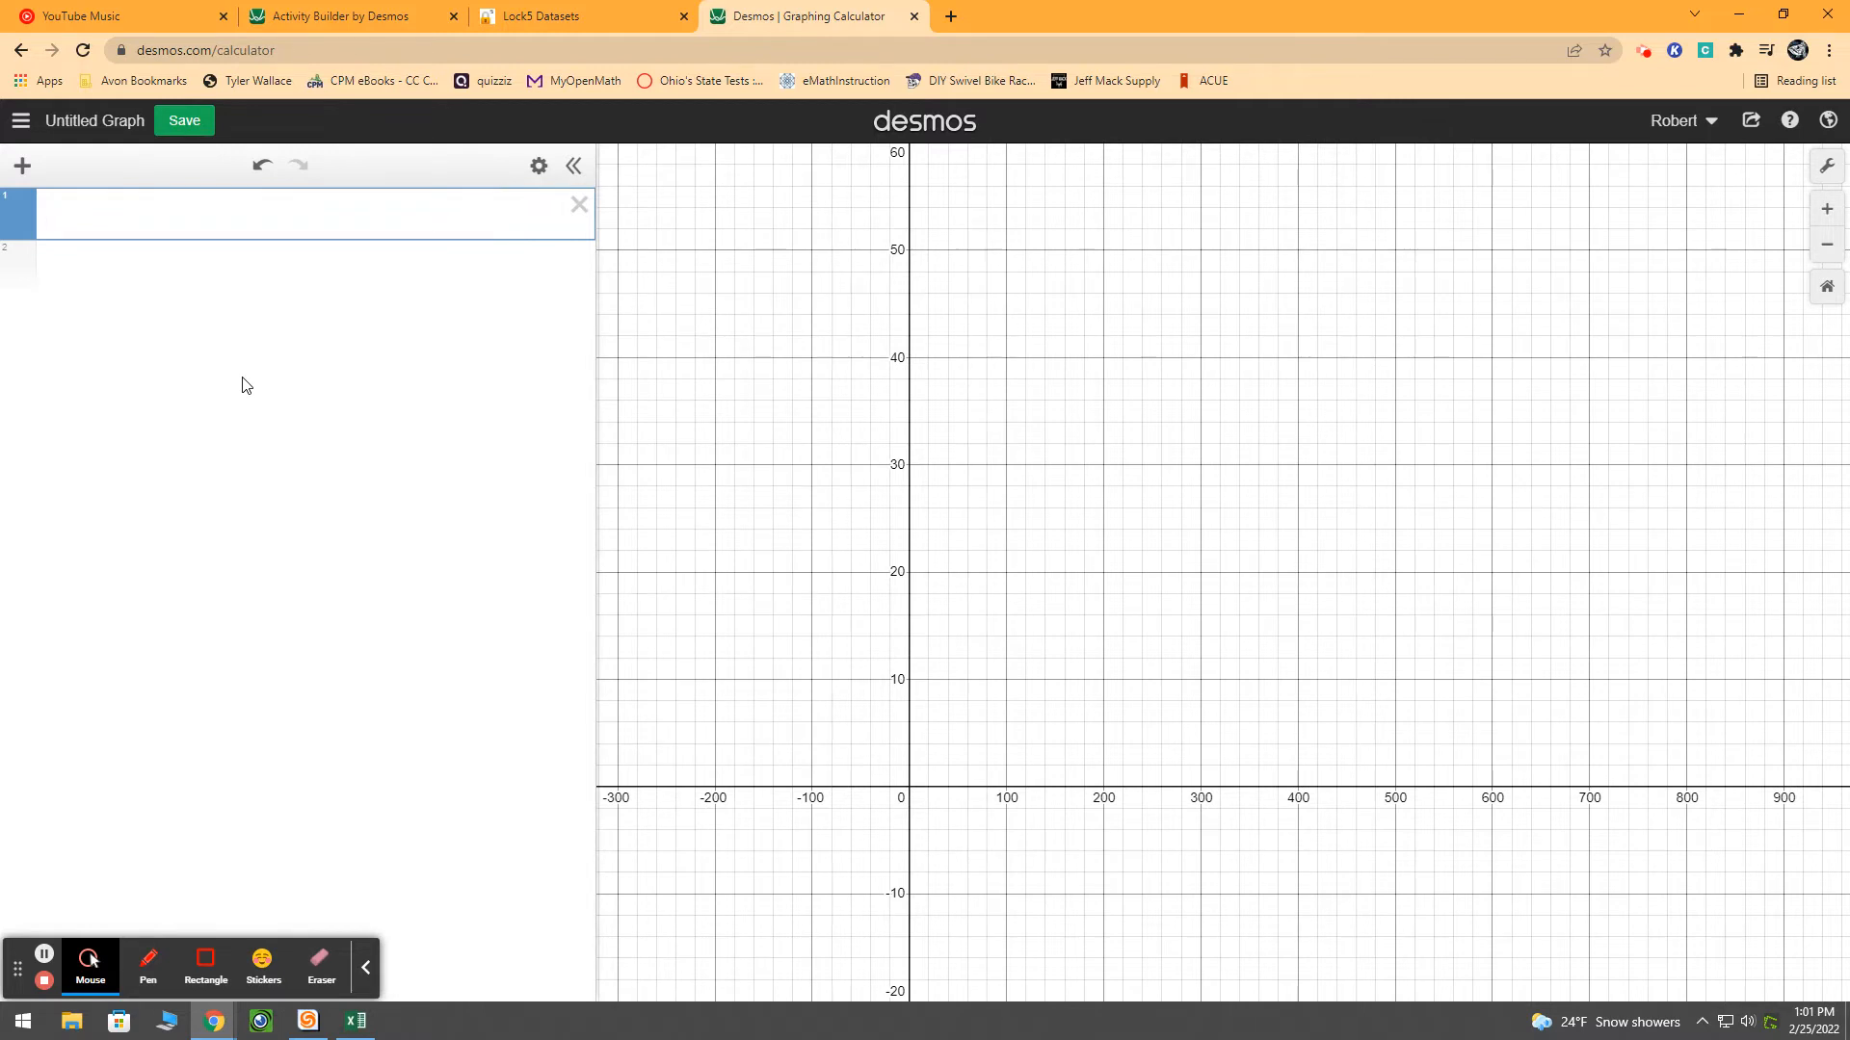
{"action": "type", "text": "G ="}
{"action": "key", "text": "ctrl+v"}
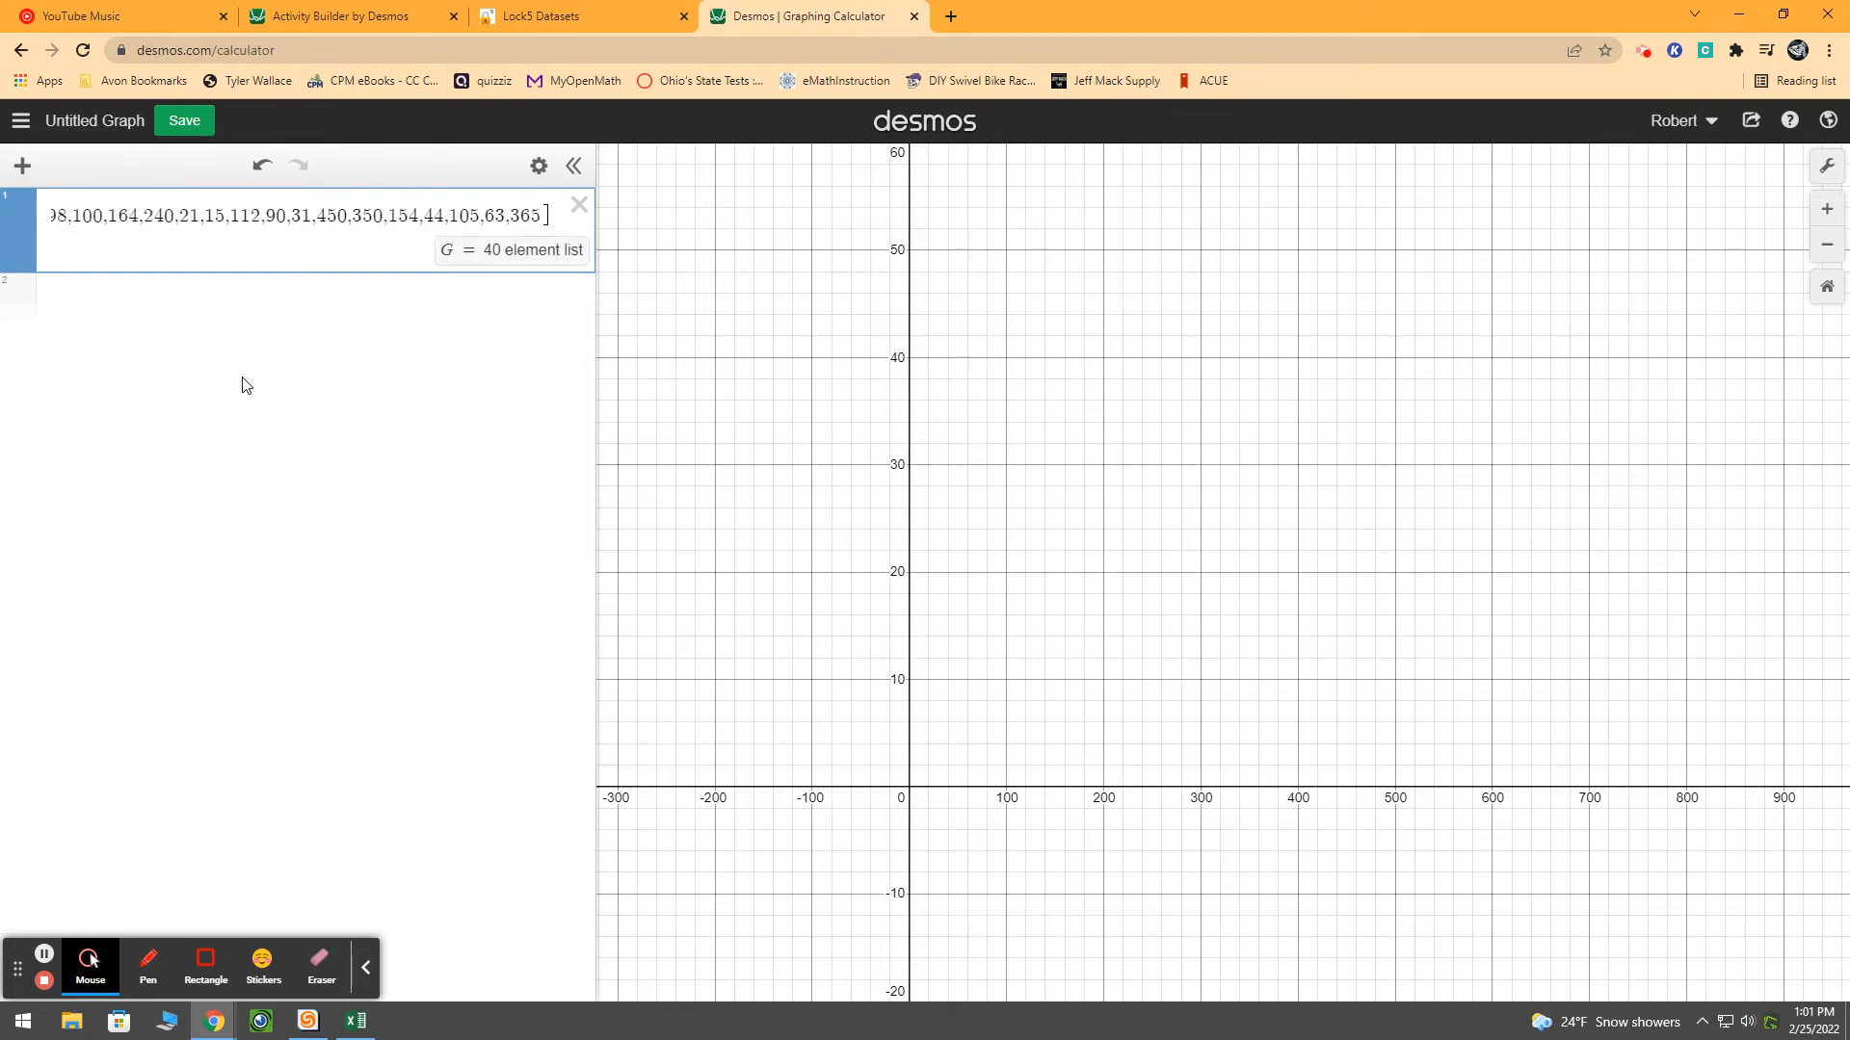
{"action": "key", "text": "Return"}
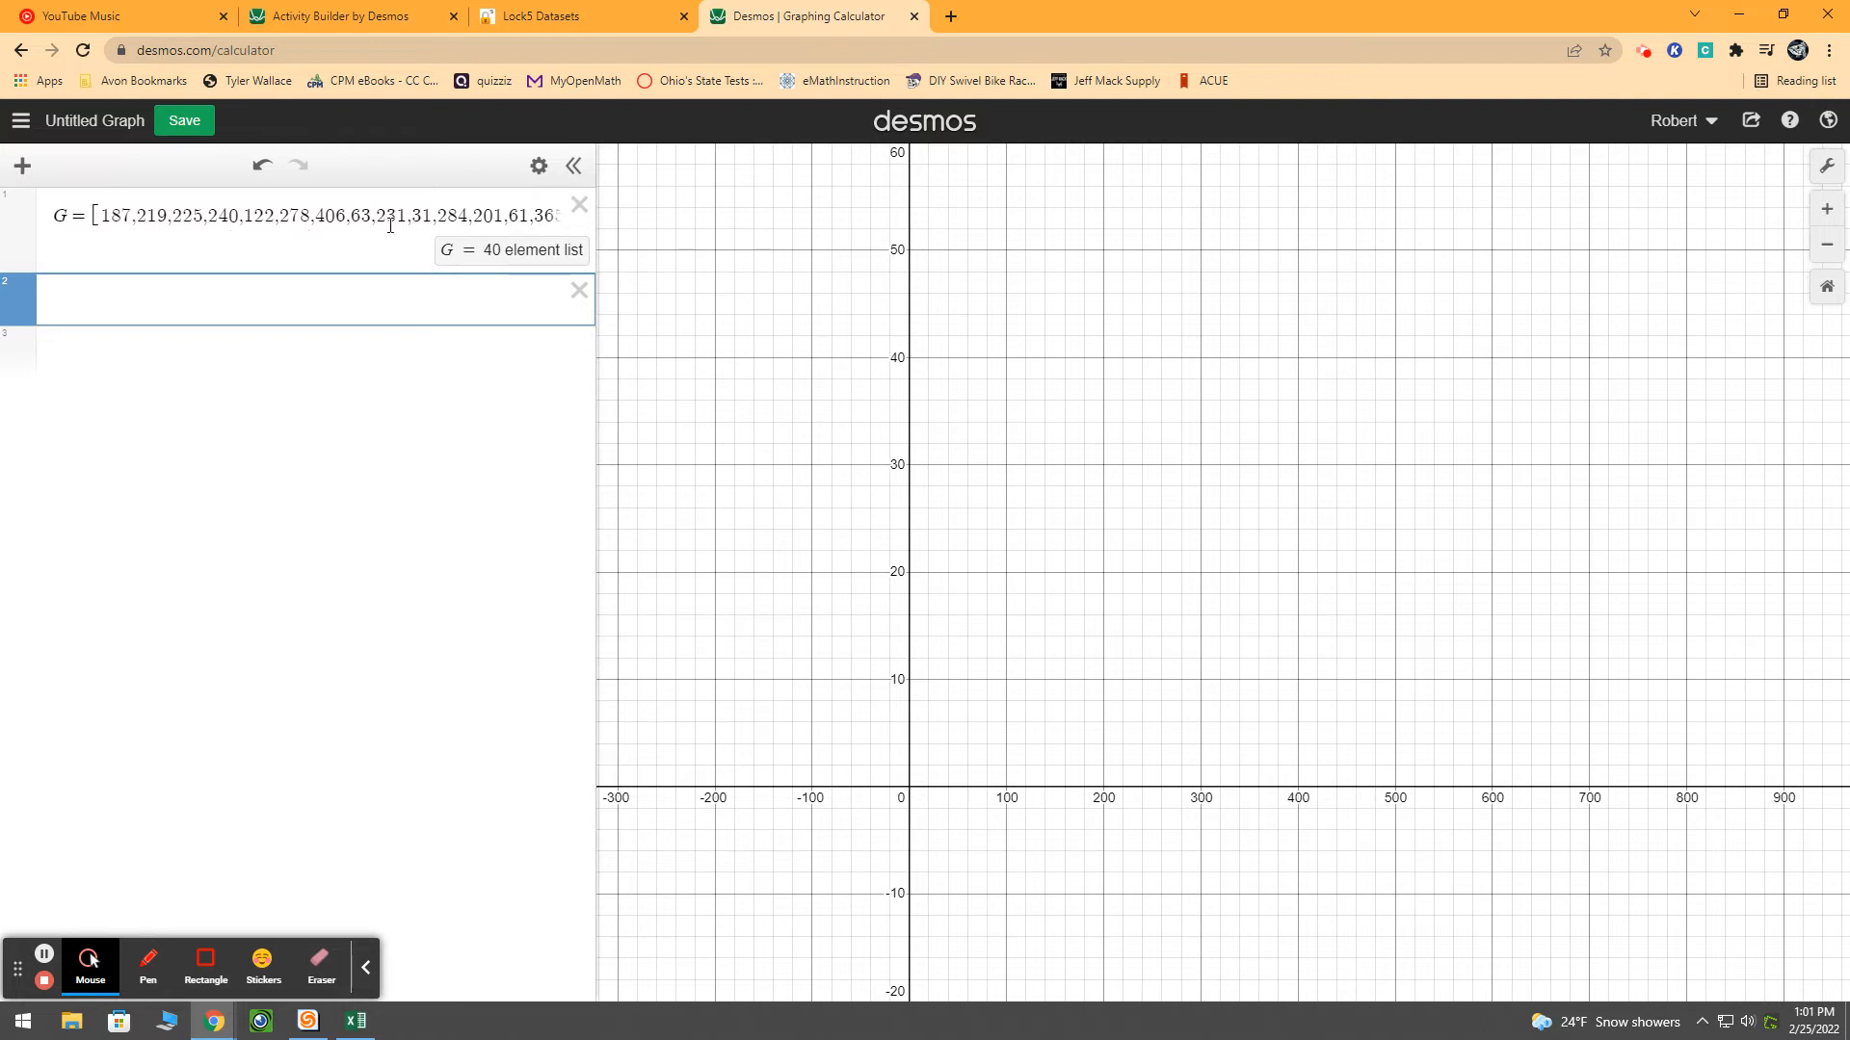
{"action": "left_click_drag", "start_coordinate": [596, 168], "coordinate": [642, 236]}
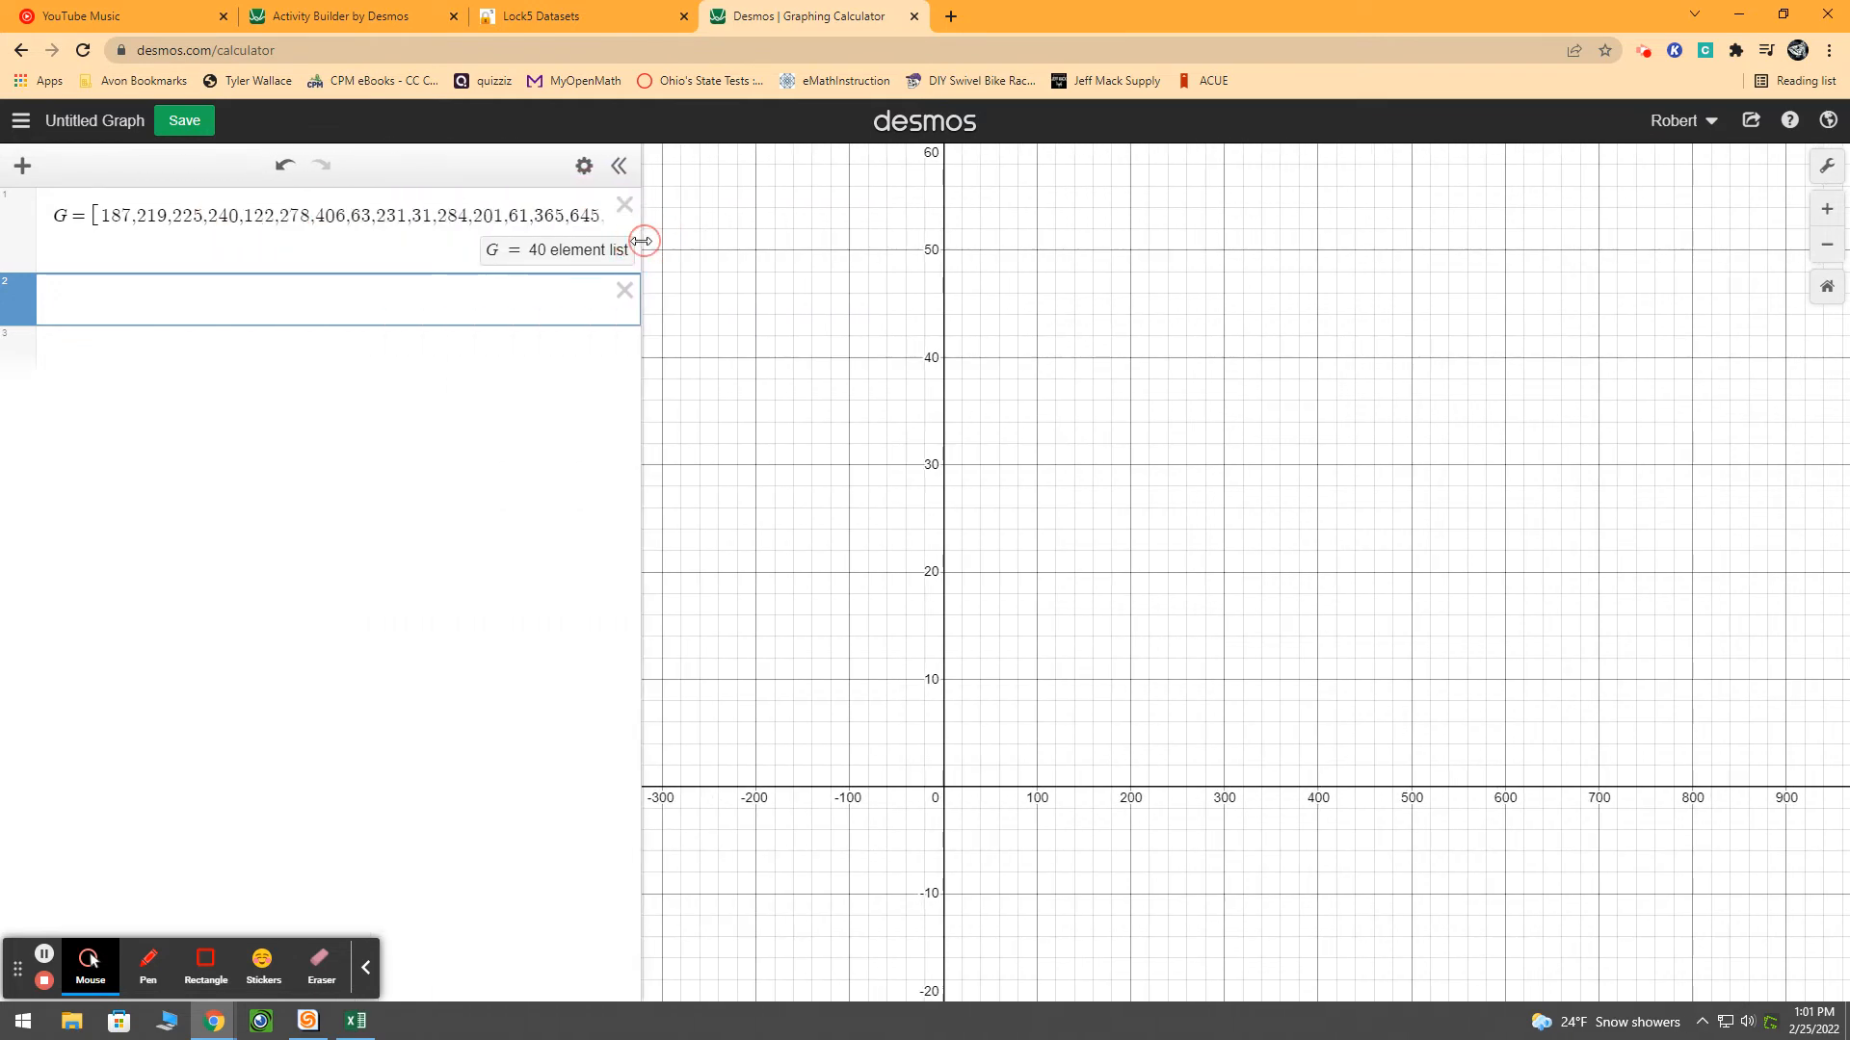
Copy the Longevity column from the Excel workbook and define it as list L in the graphing calculator
{"action": "left_click", "coordinate": [355, 1021]}
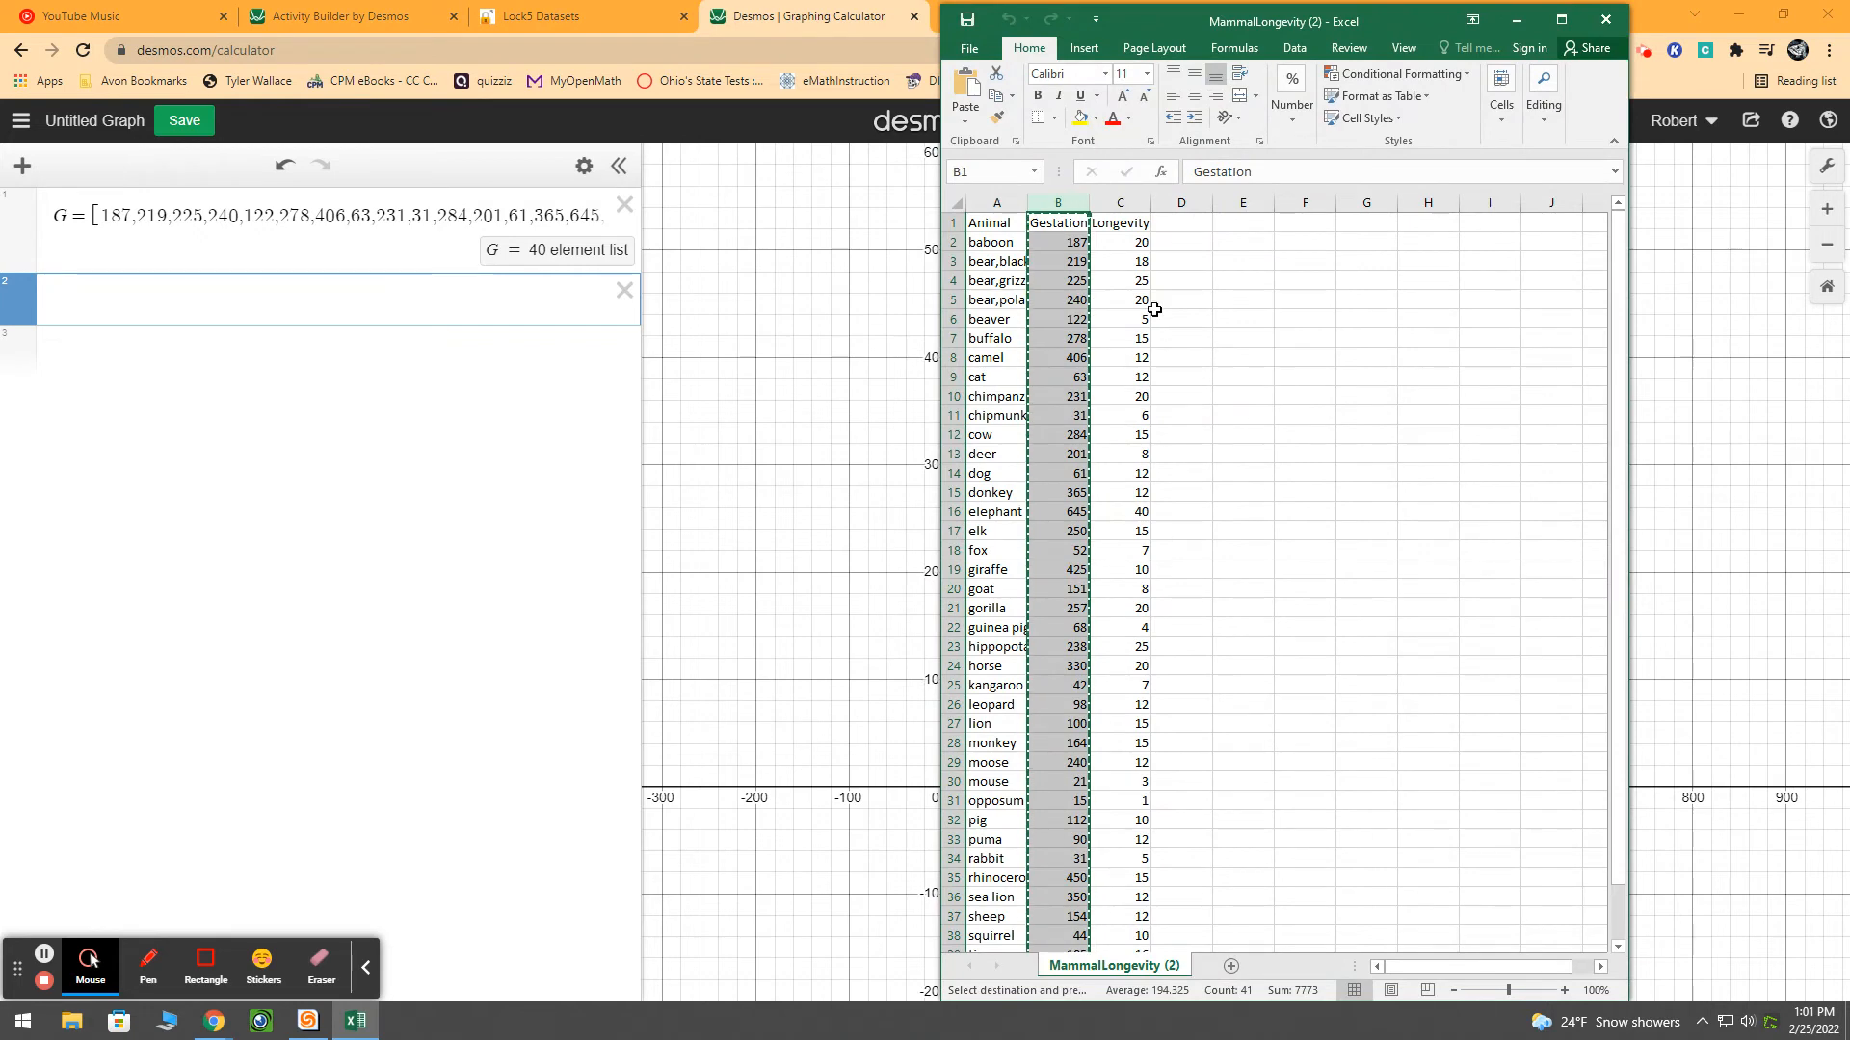
{"action": "left_click", "coordinate": [1125, 199]}
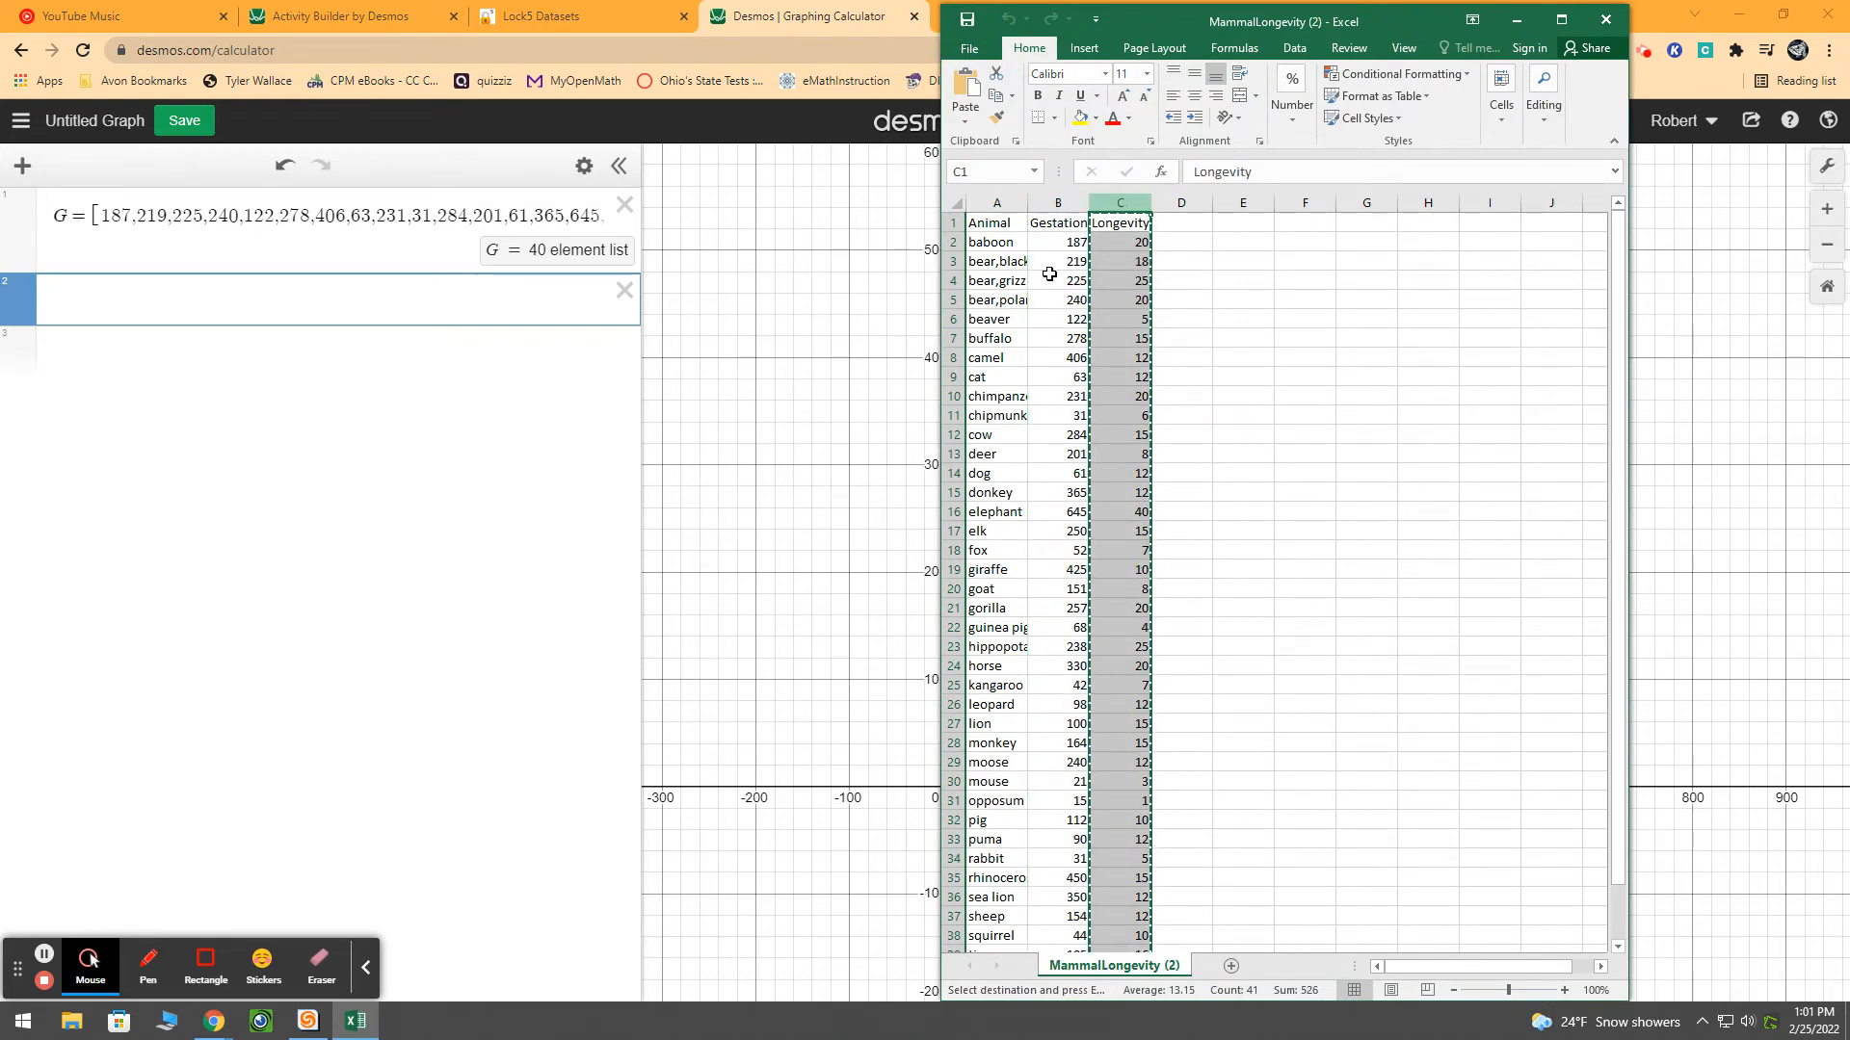
{"action": "left_click", "coordinate": [179, 294]}
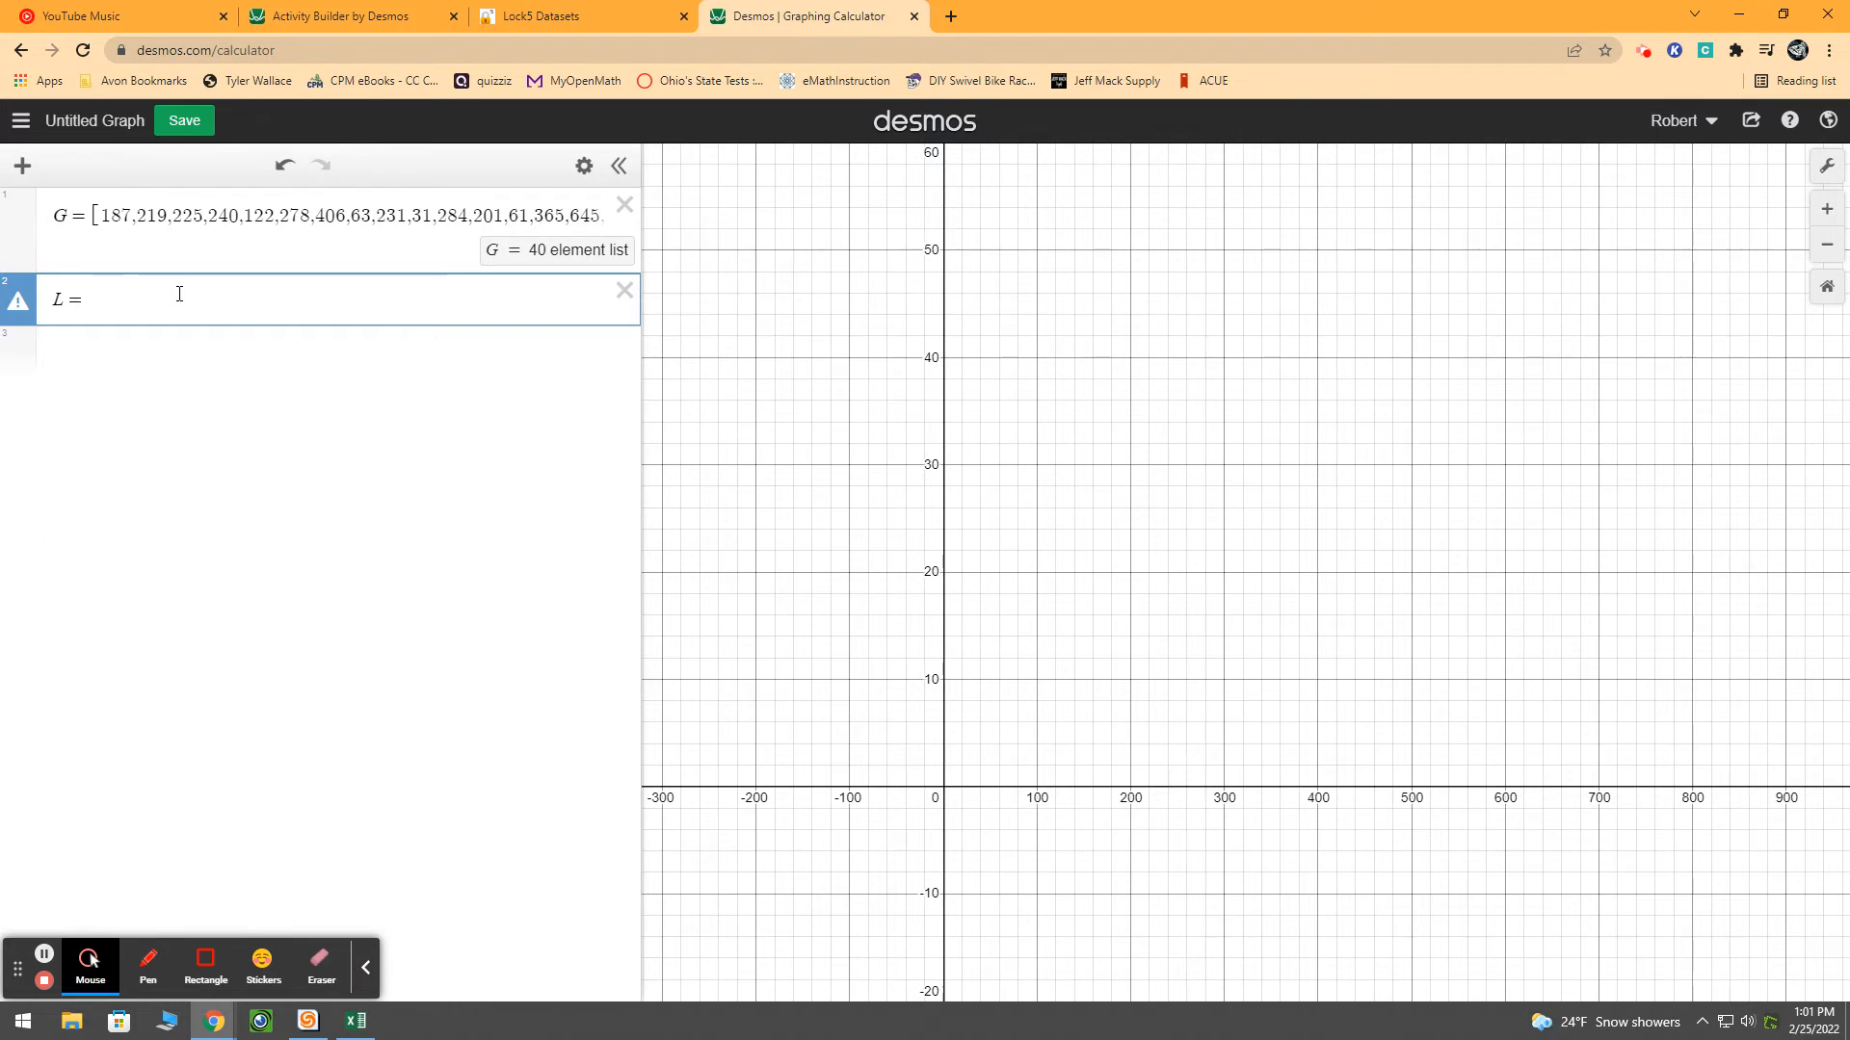
{"action": "key", "text": "ctrl+v"}
{"action": "key", "text": "Return"}
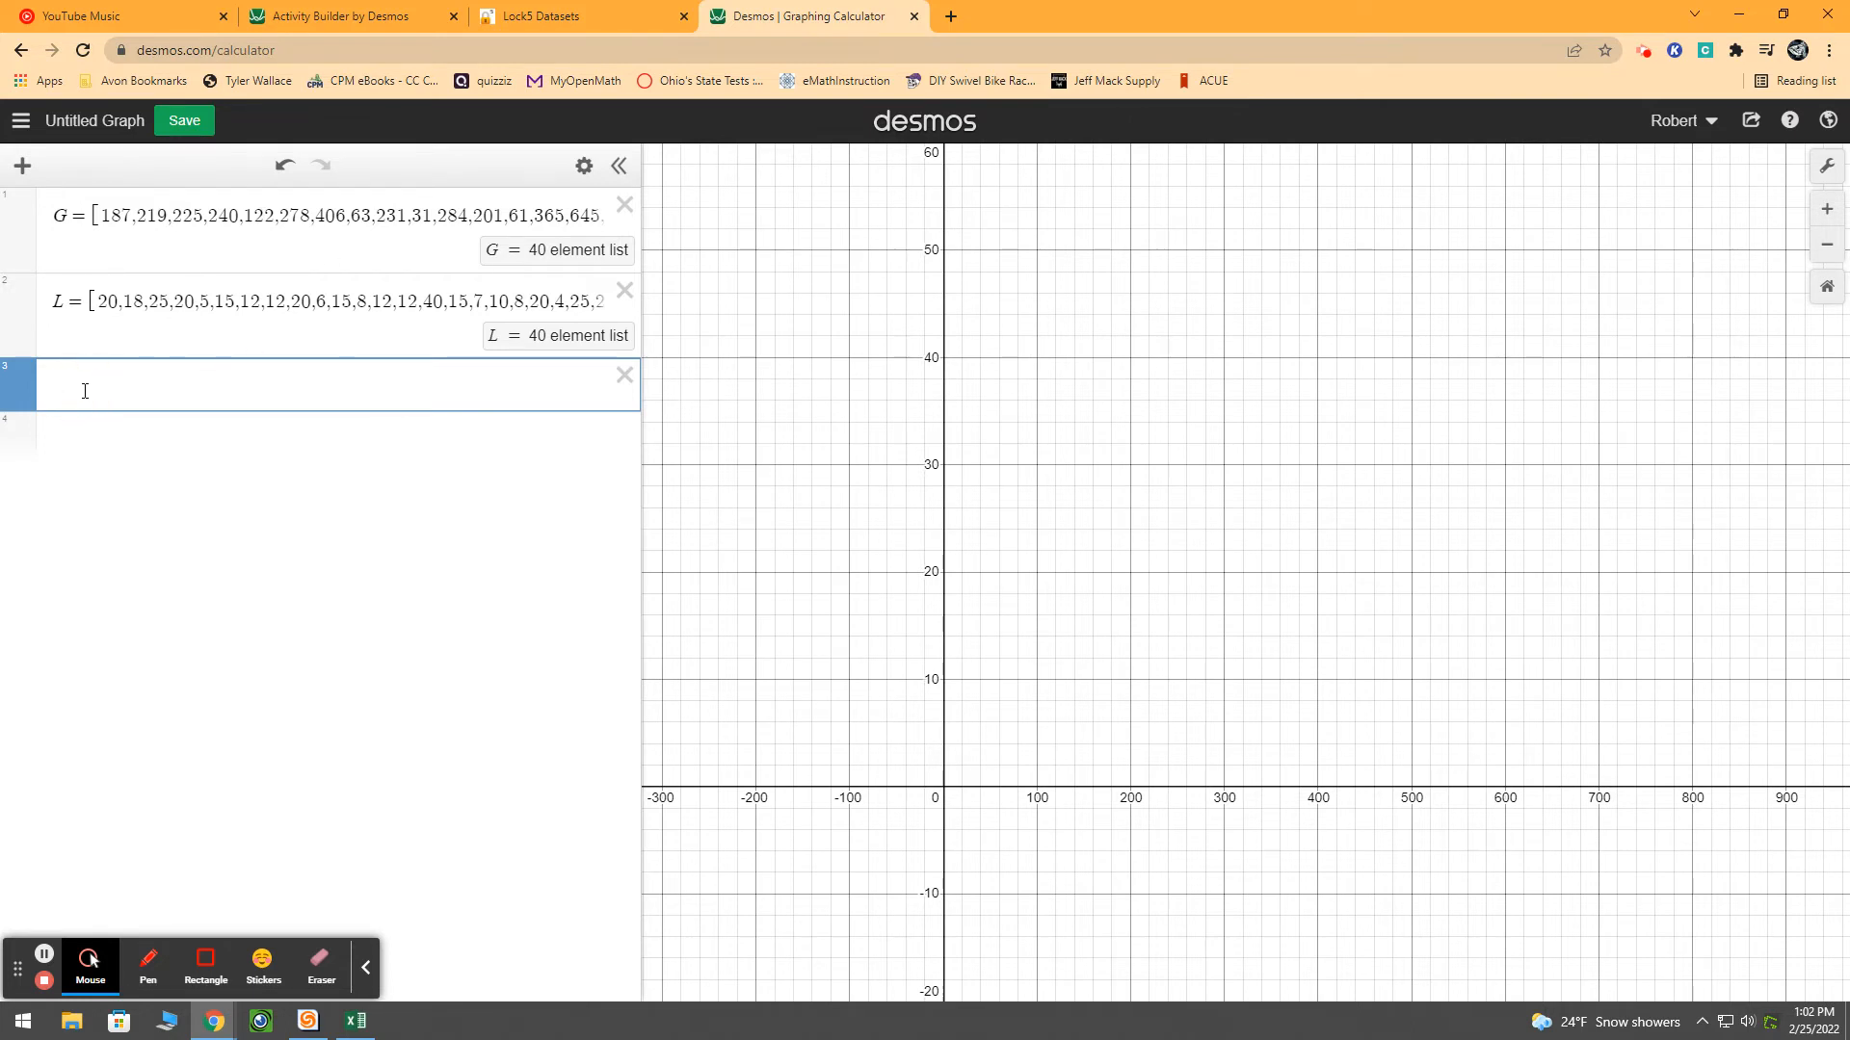
Evaluate median(G) in the third expression, then delete that expression
{"action": "type", "text": "media"}
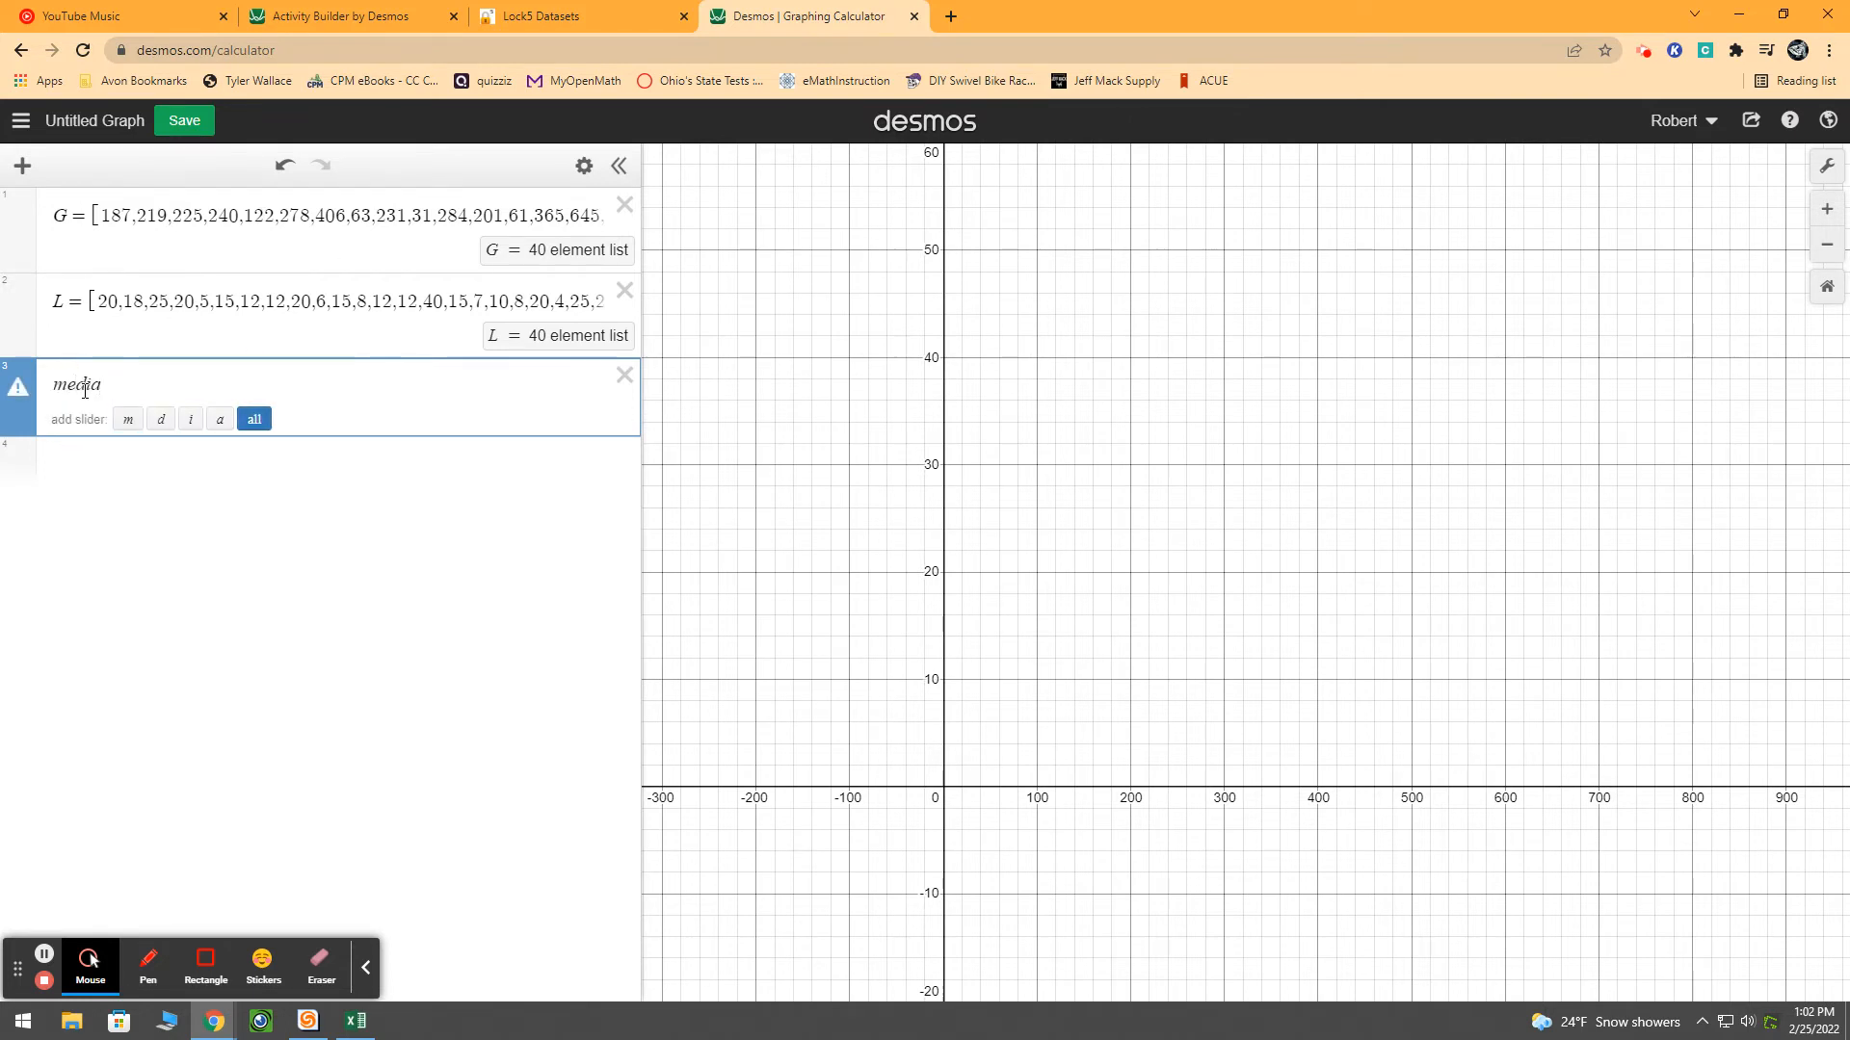
{"action": "type", "text": "m"}
{"action": "key", "text": "BackSpace"}
{"action": "type", "text": "n"}
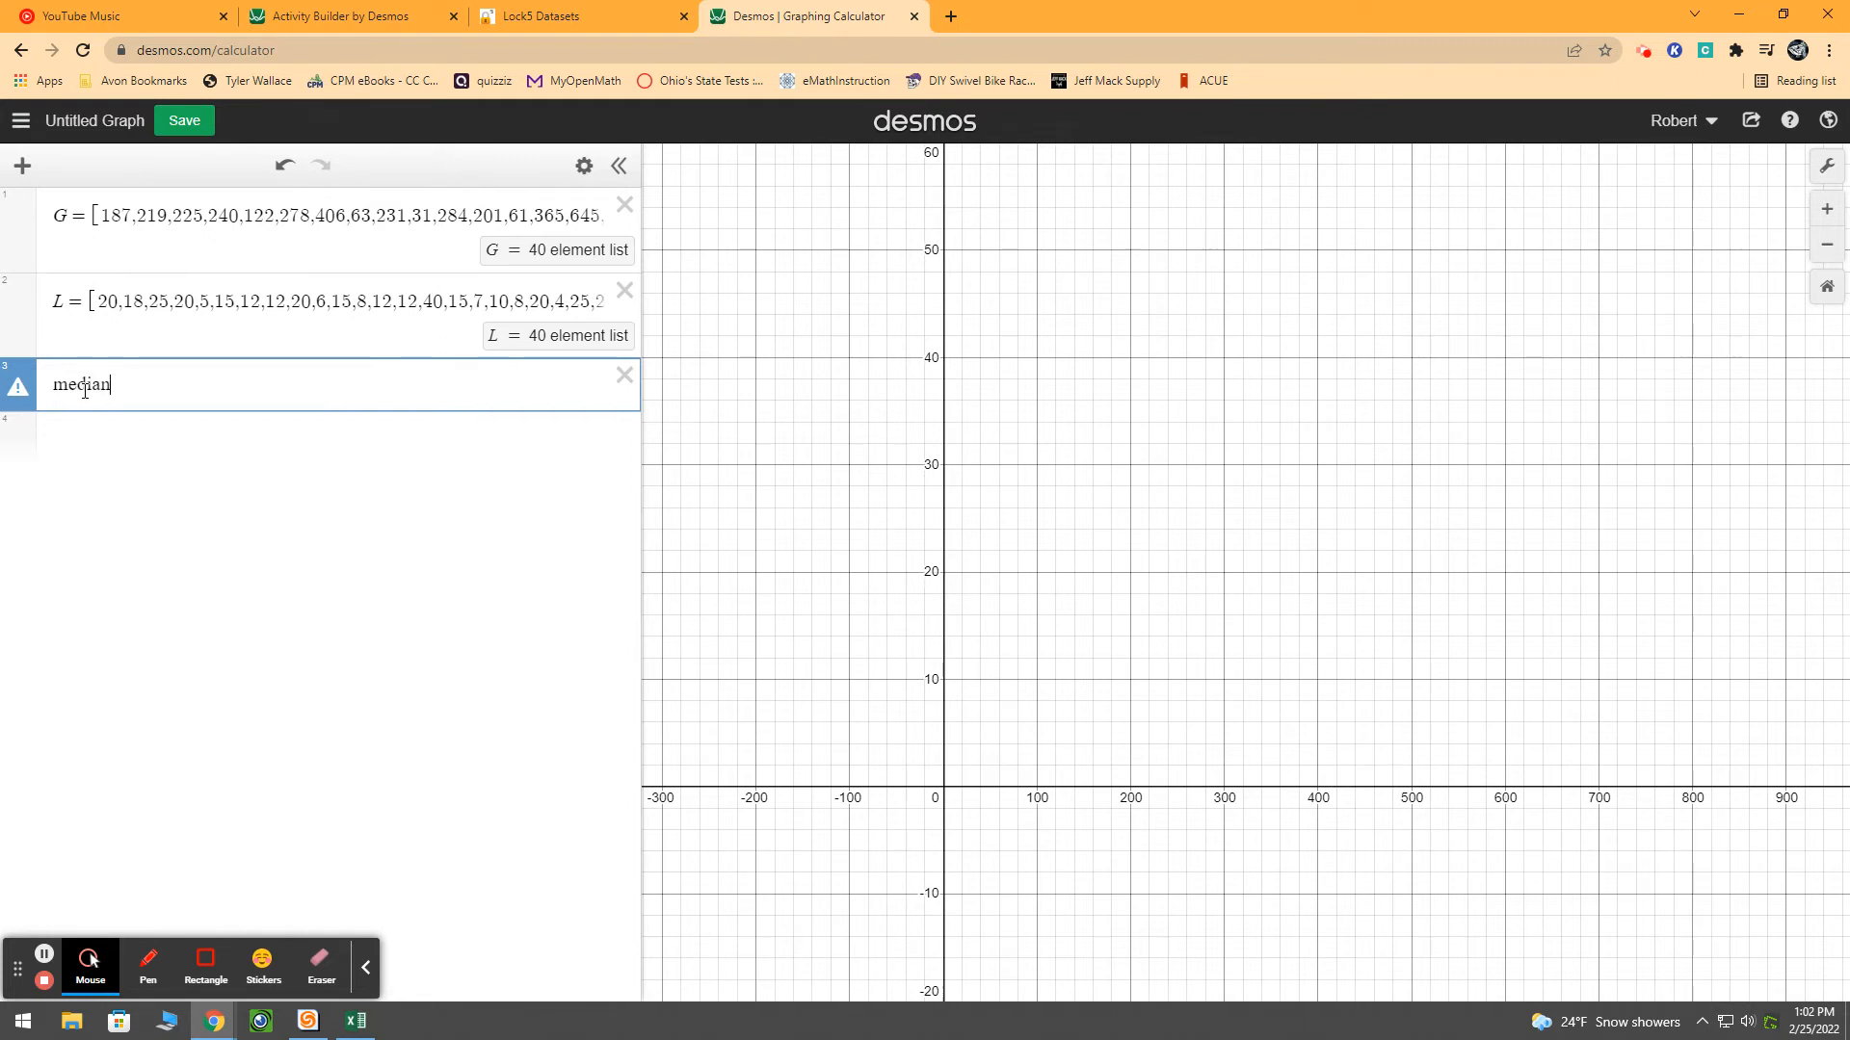
{"action": "type", "text": "(G)"}
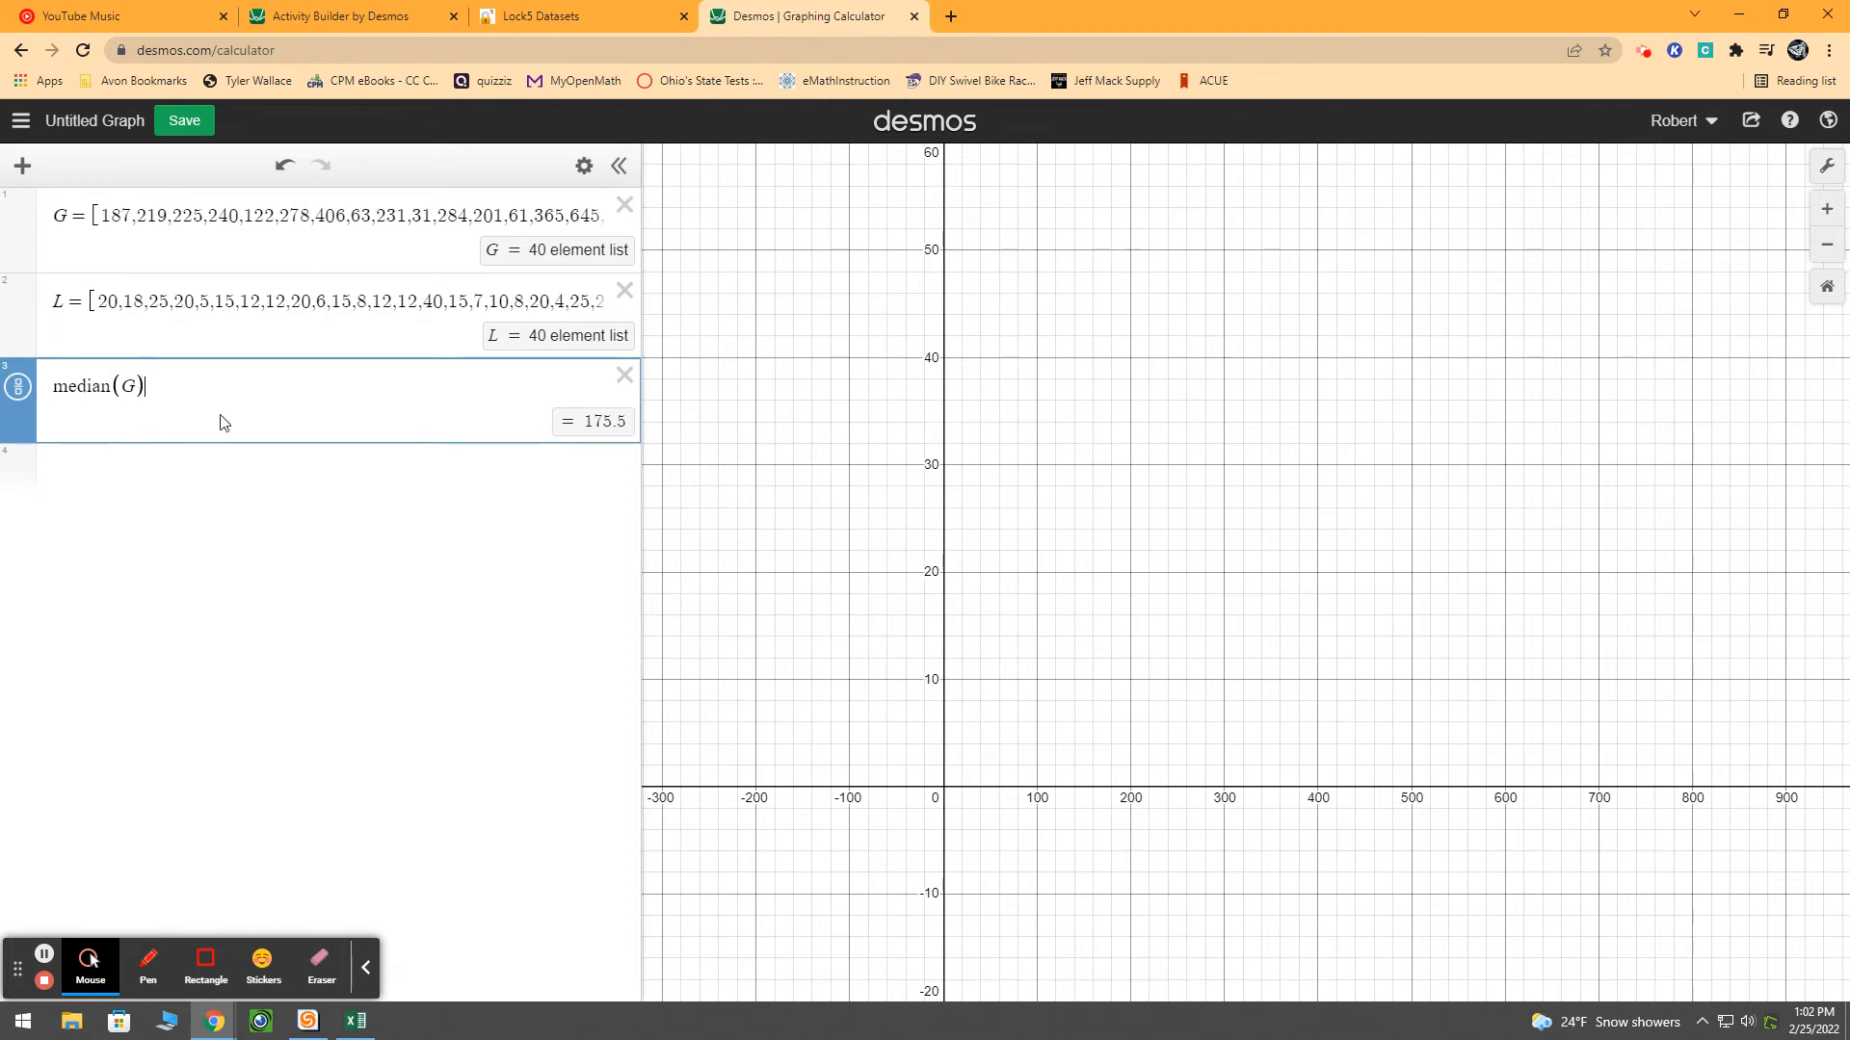
{"action": "left_click", "coordinate": [624, 376]}
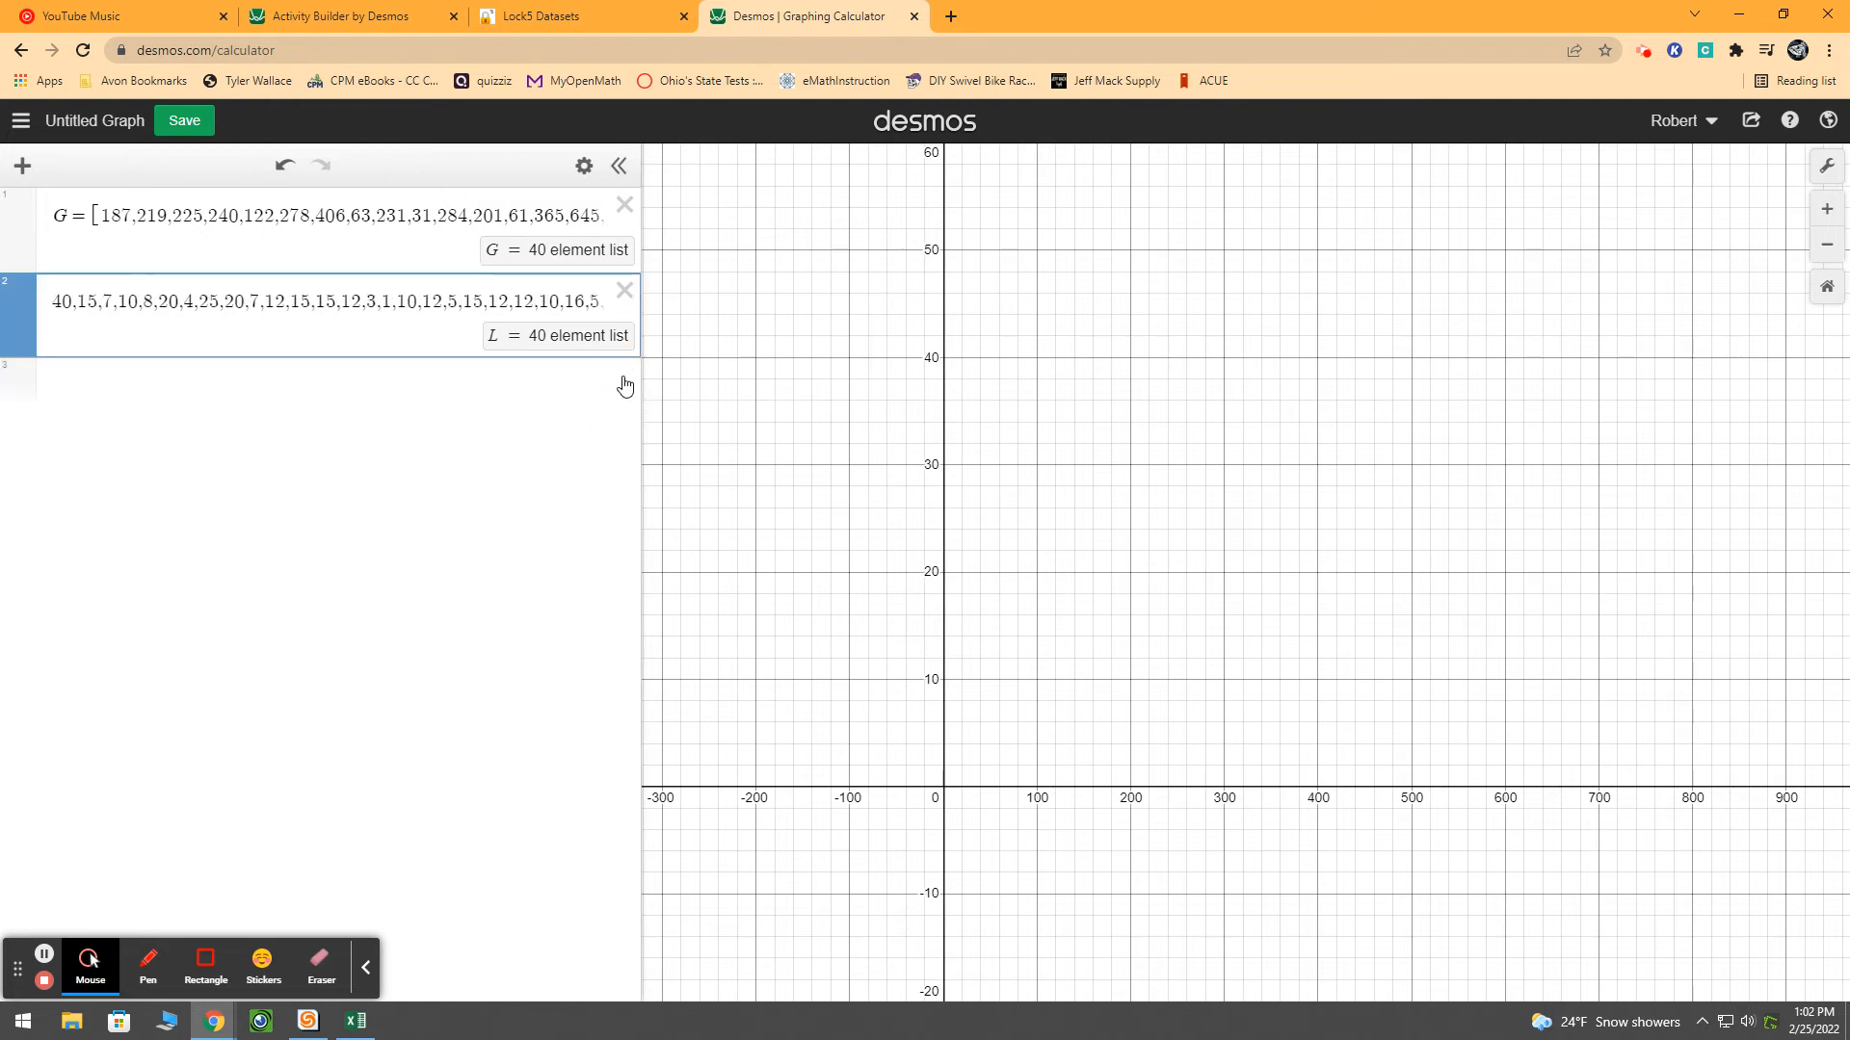
Copy the Gestation and Longevity columns together from Excel and paste them as a table in the third expression
{"action": "left_click", "coordinate": [256, 372]}
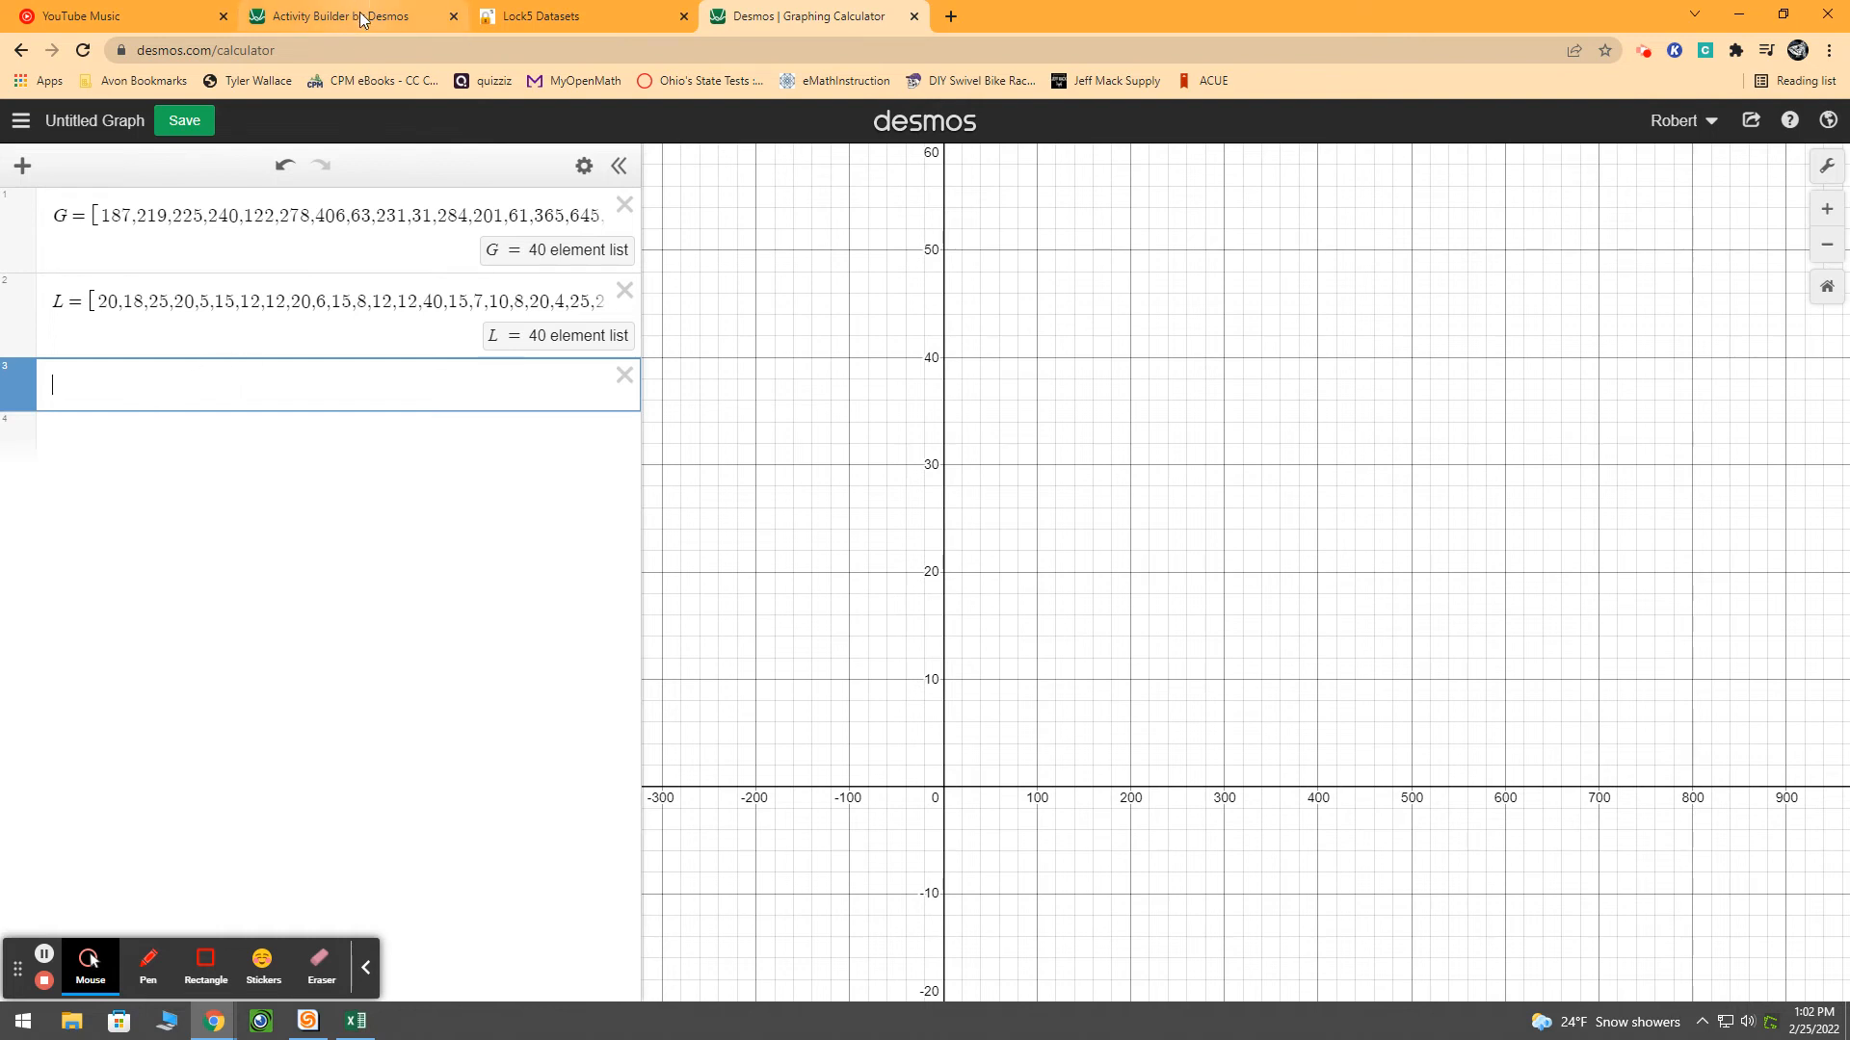
{"action": "left_click", "coordinate": [369, 1026]}
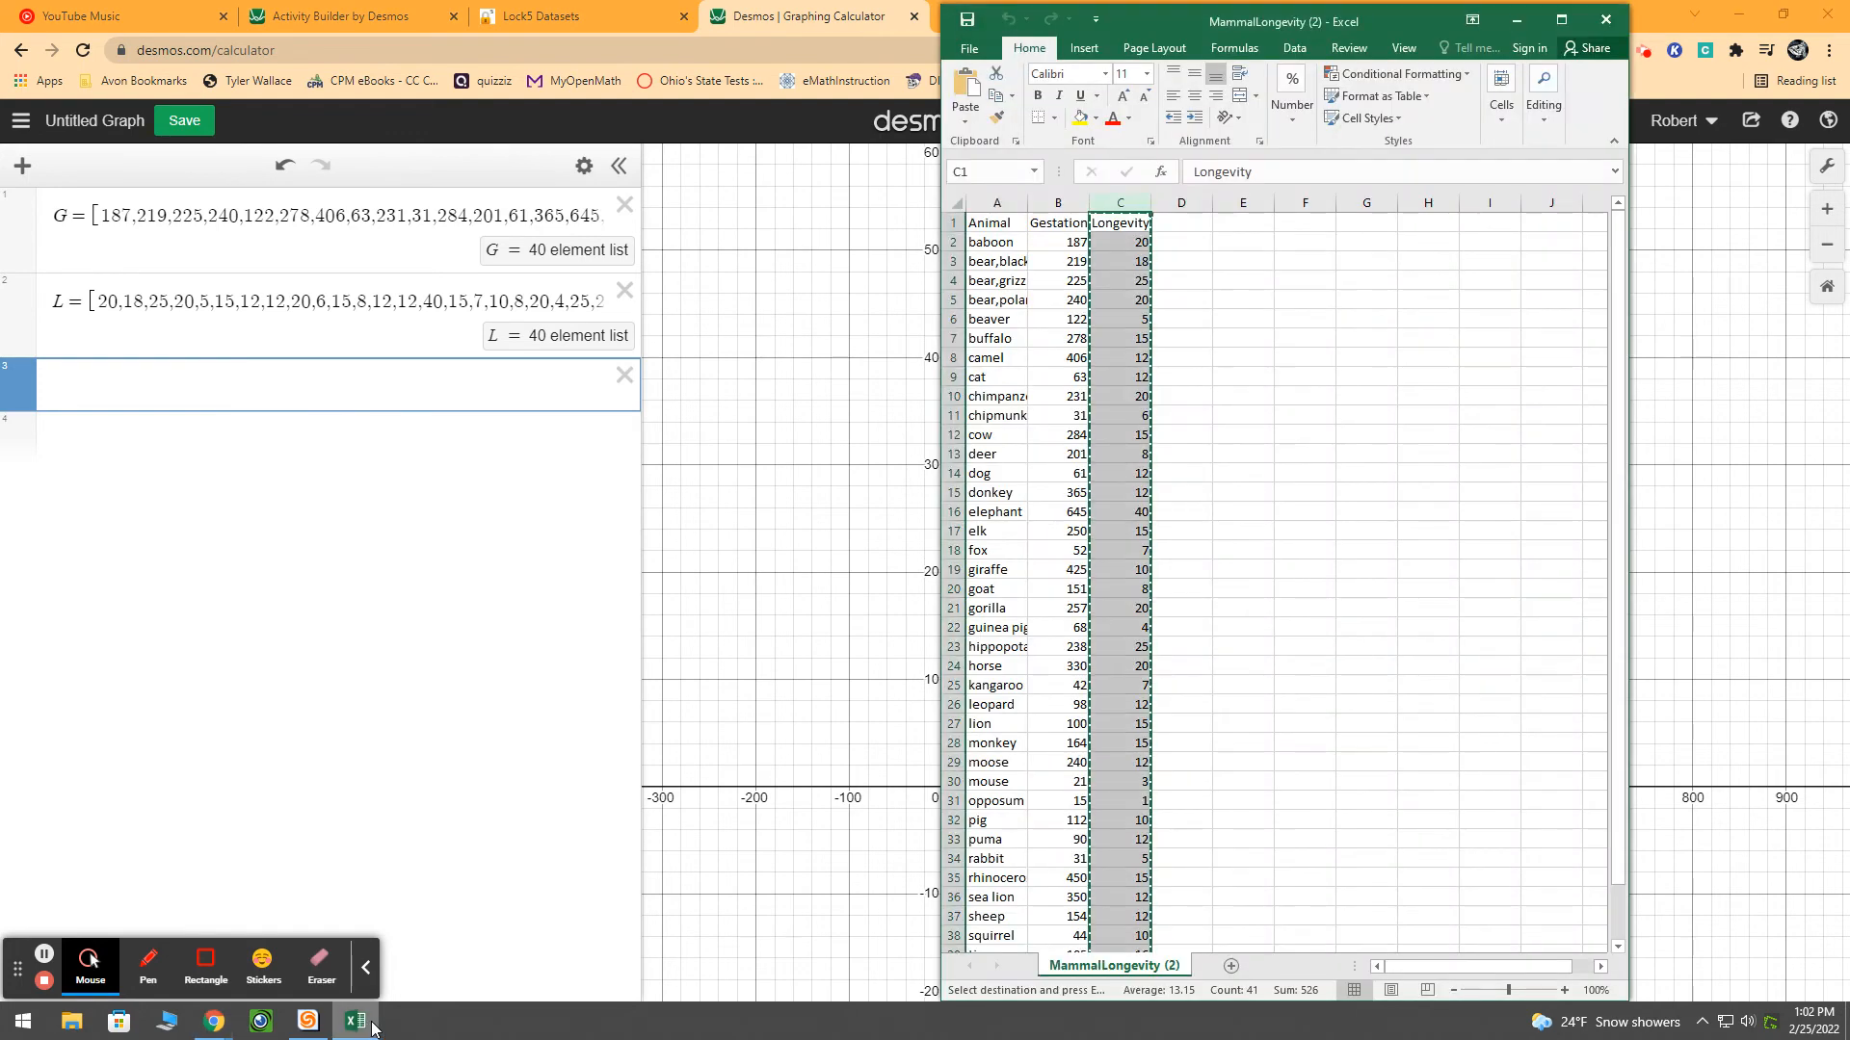
{"action": "left_click", "coordinate": [1242, 704]}
{"action": "left_click_drag", "start_coordinate": [1063, 204], "coordinate": [1123, 204]}
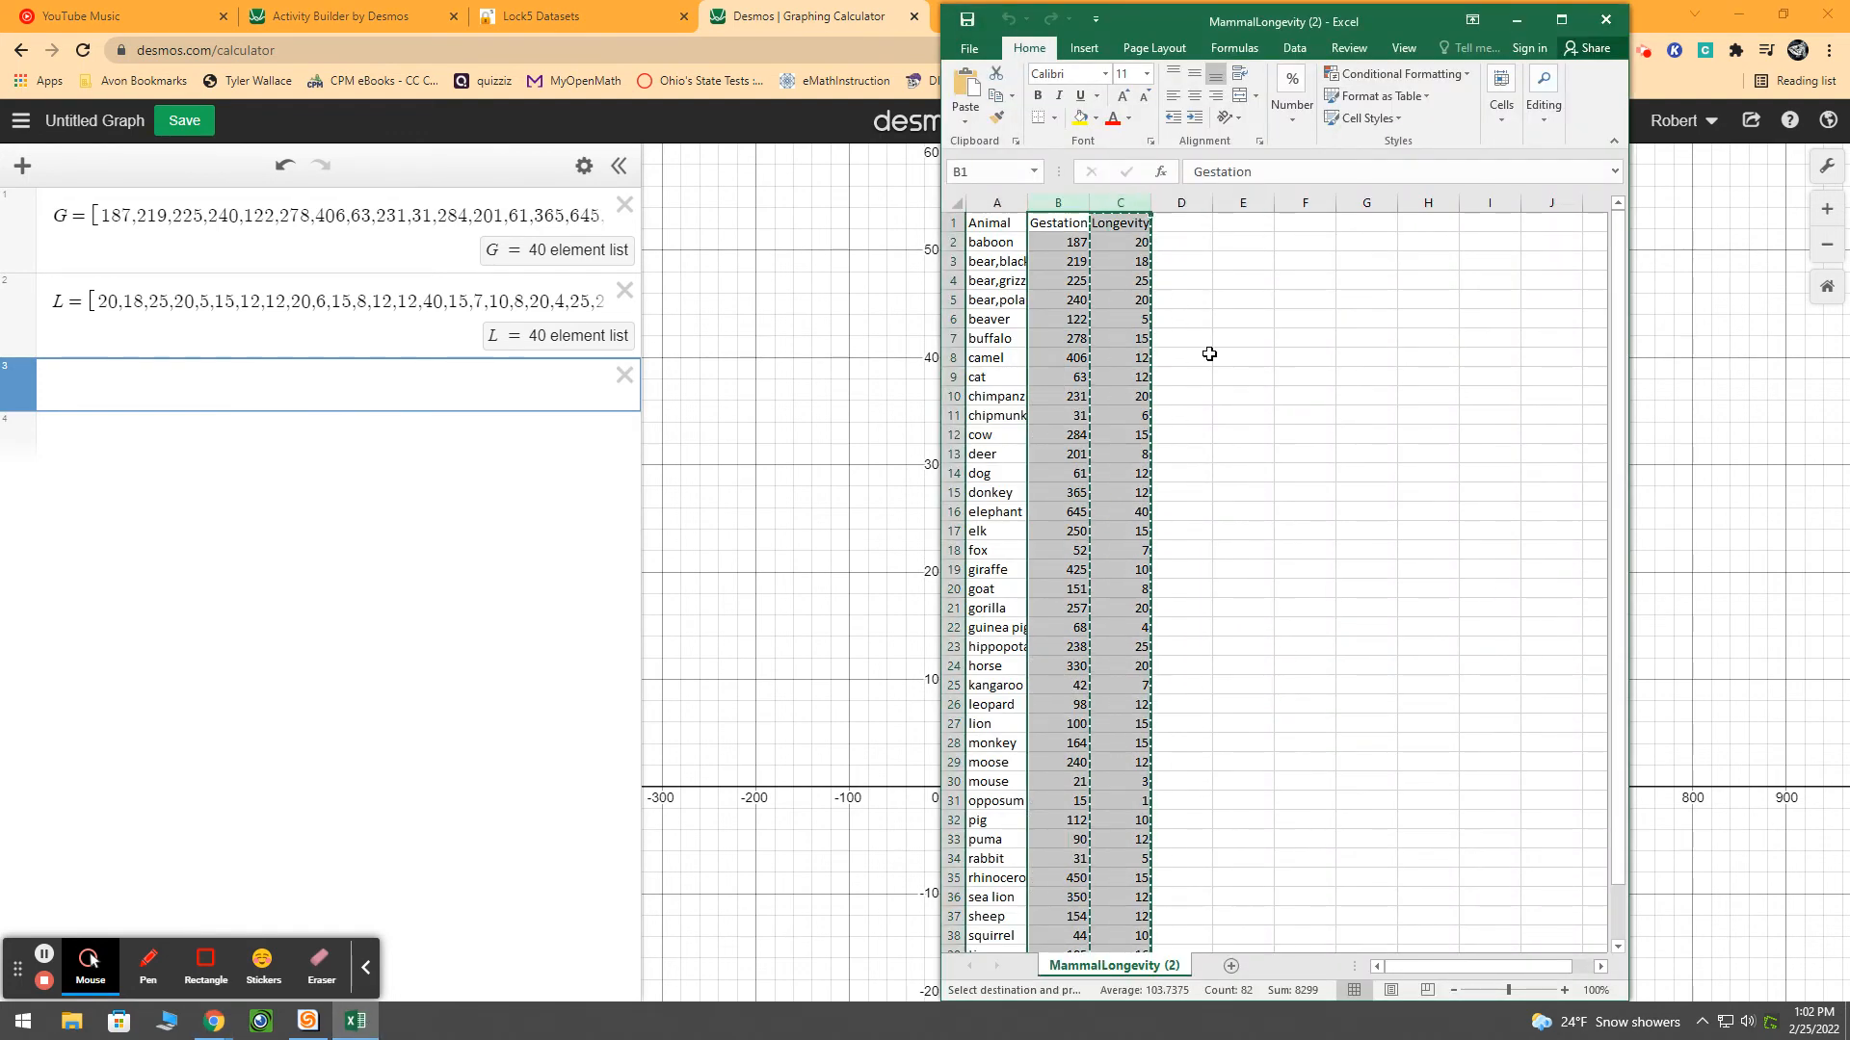
{"action": "key", "text": "ctrl+c"}
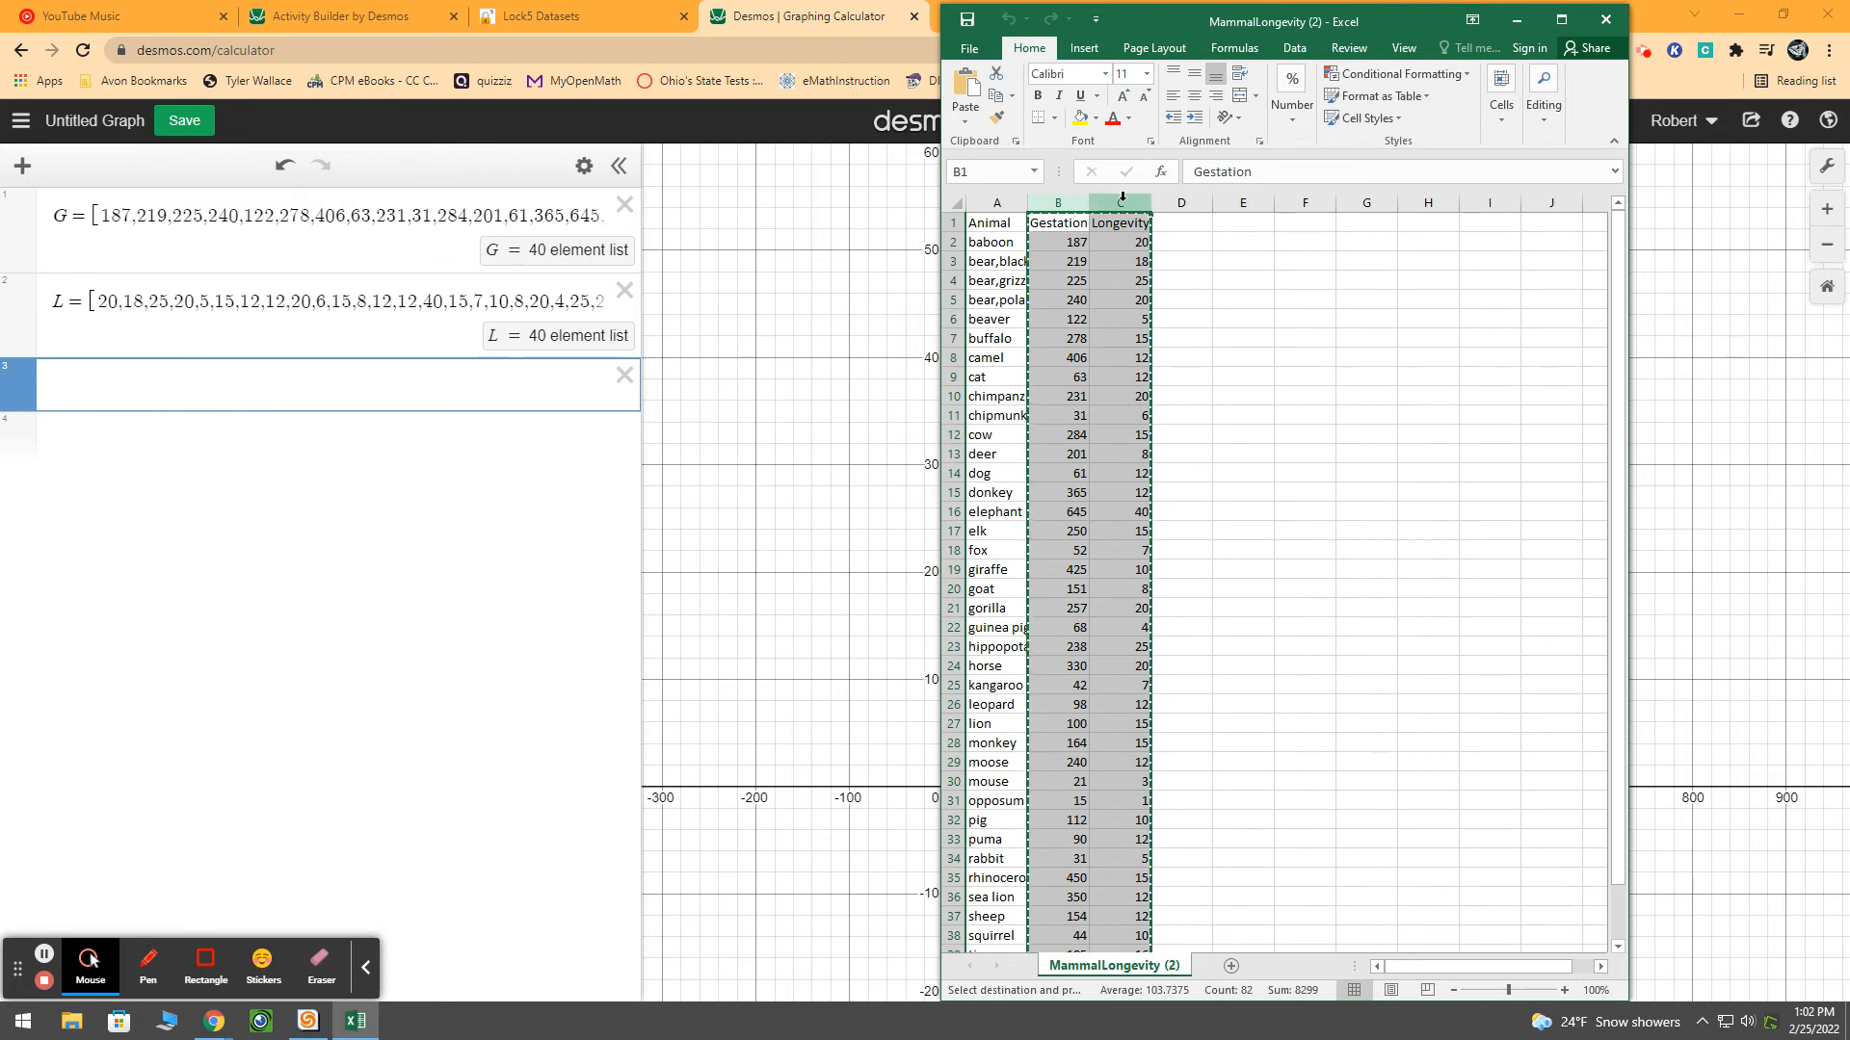
{"action": "left_click", "coordinate": [174, 381]}
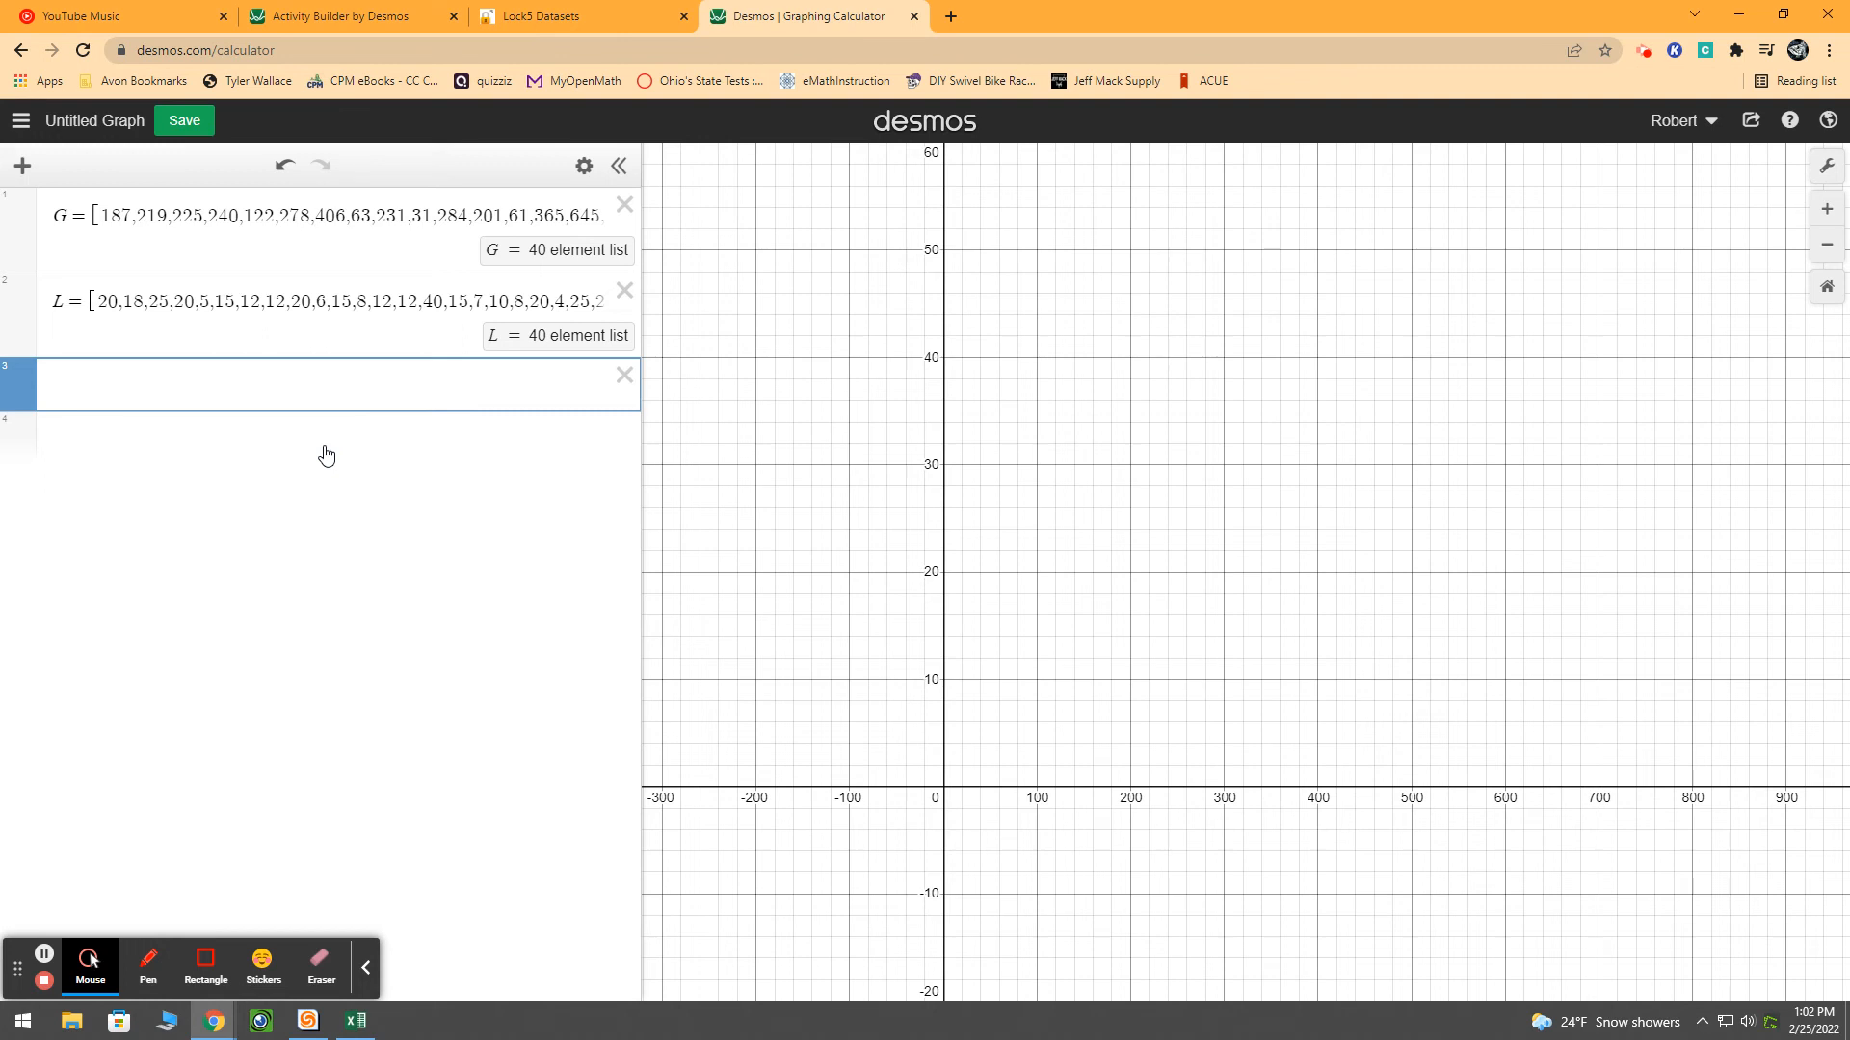
{"action": "key", "text": "ctrl+v"}
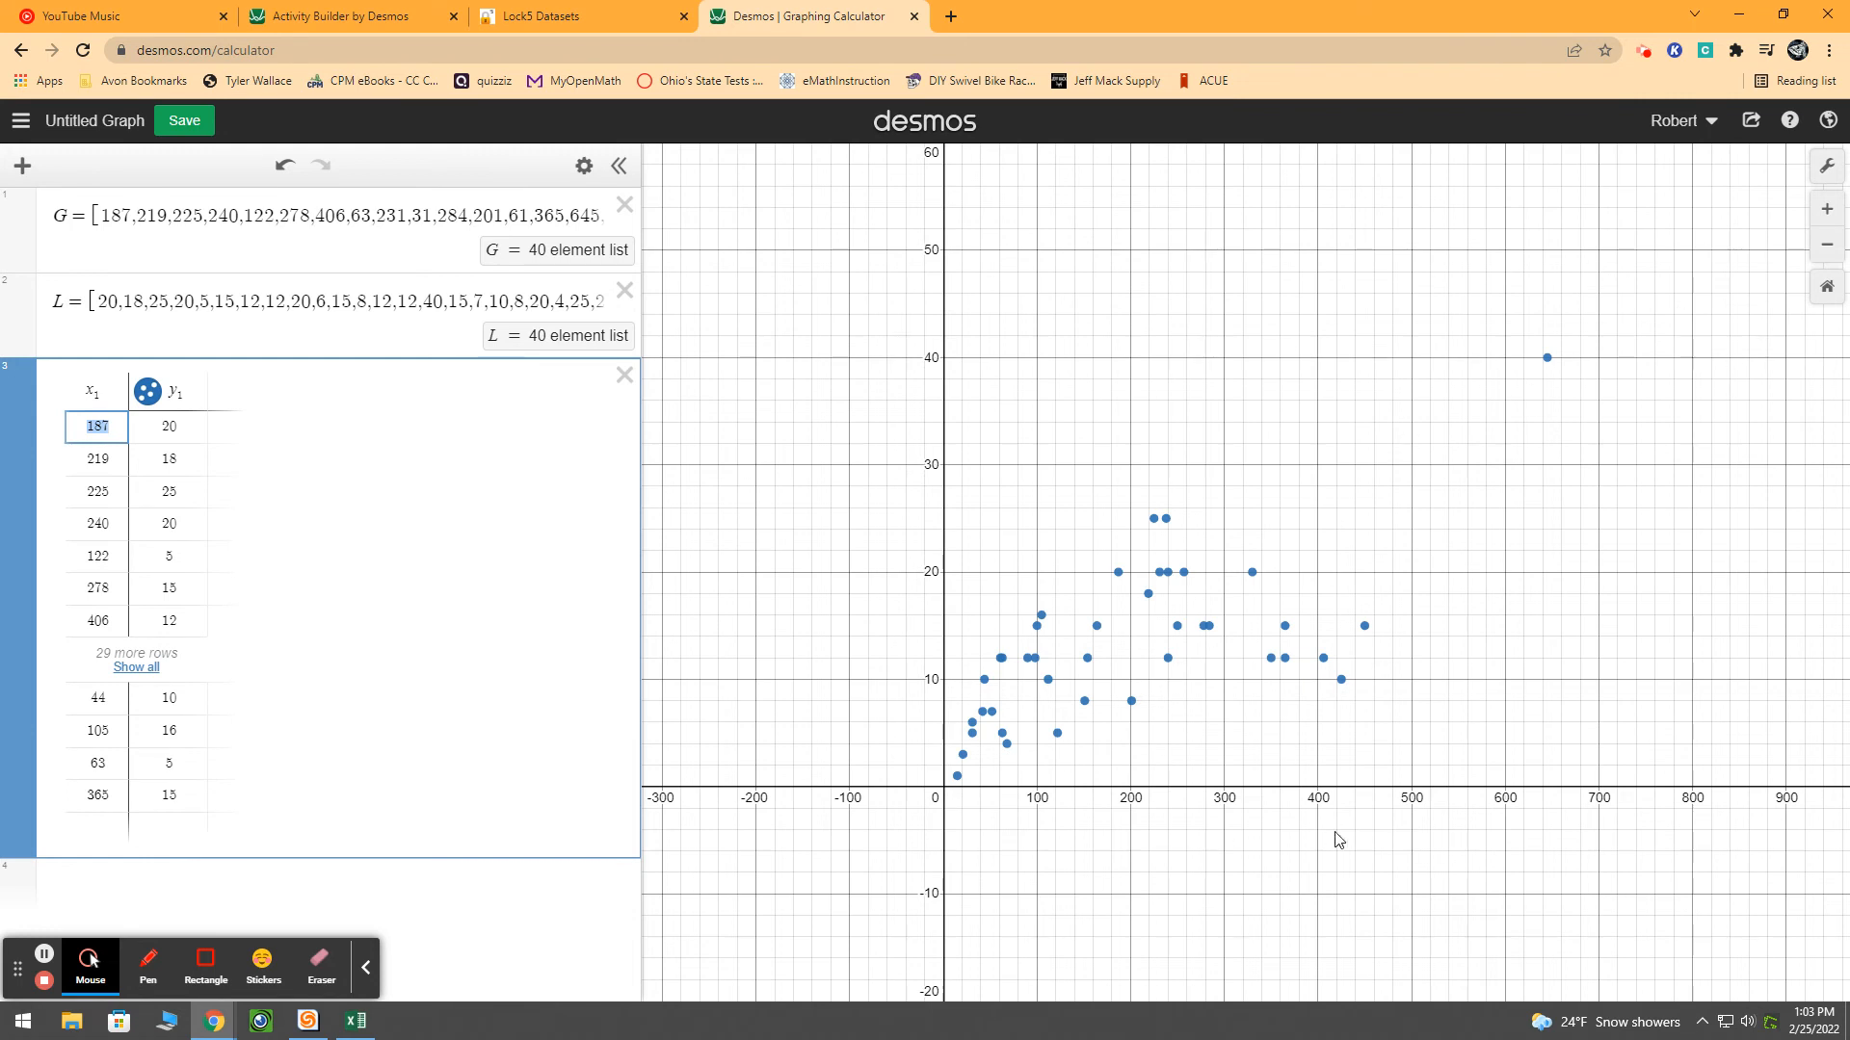
Show all rows of the pasted table, look over its data, and fit the graph view to the plotted points
{"action": "left_click", "coordinate": [131, 670]}
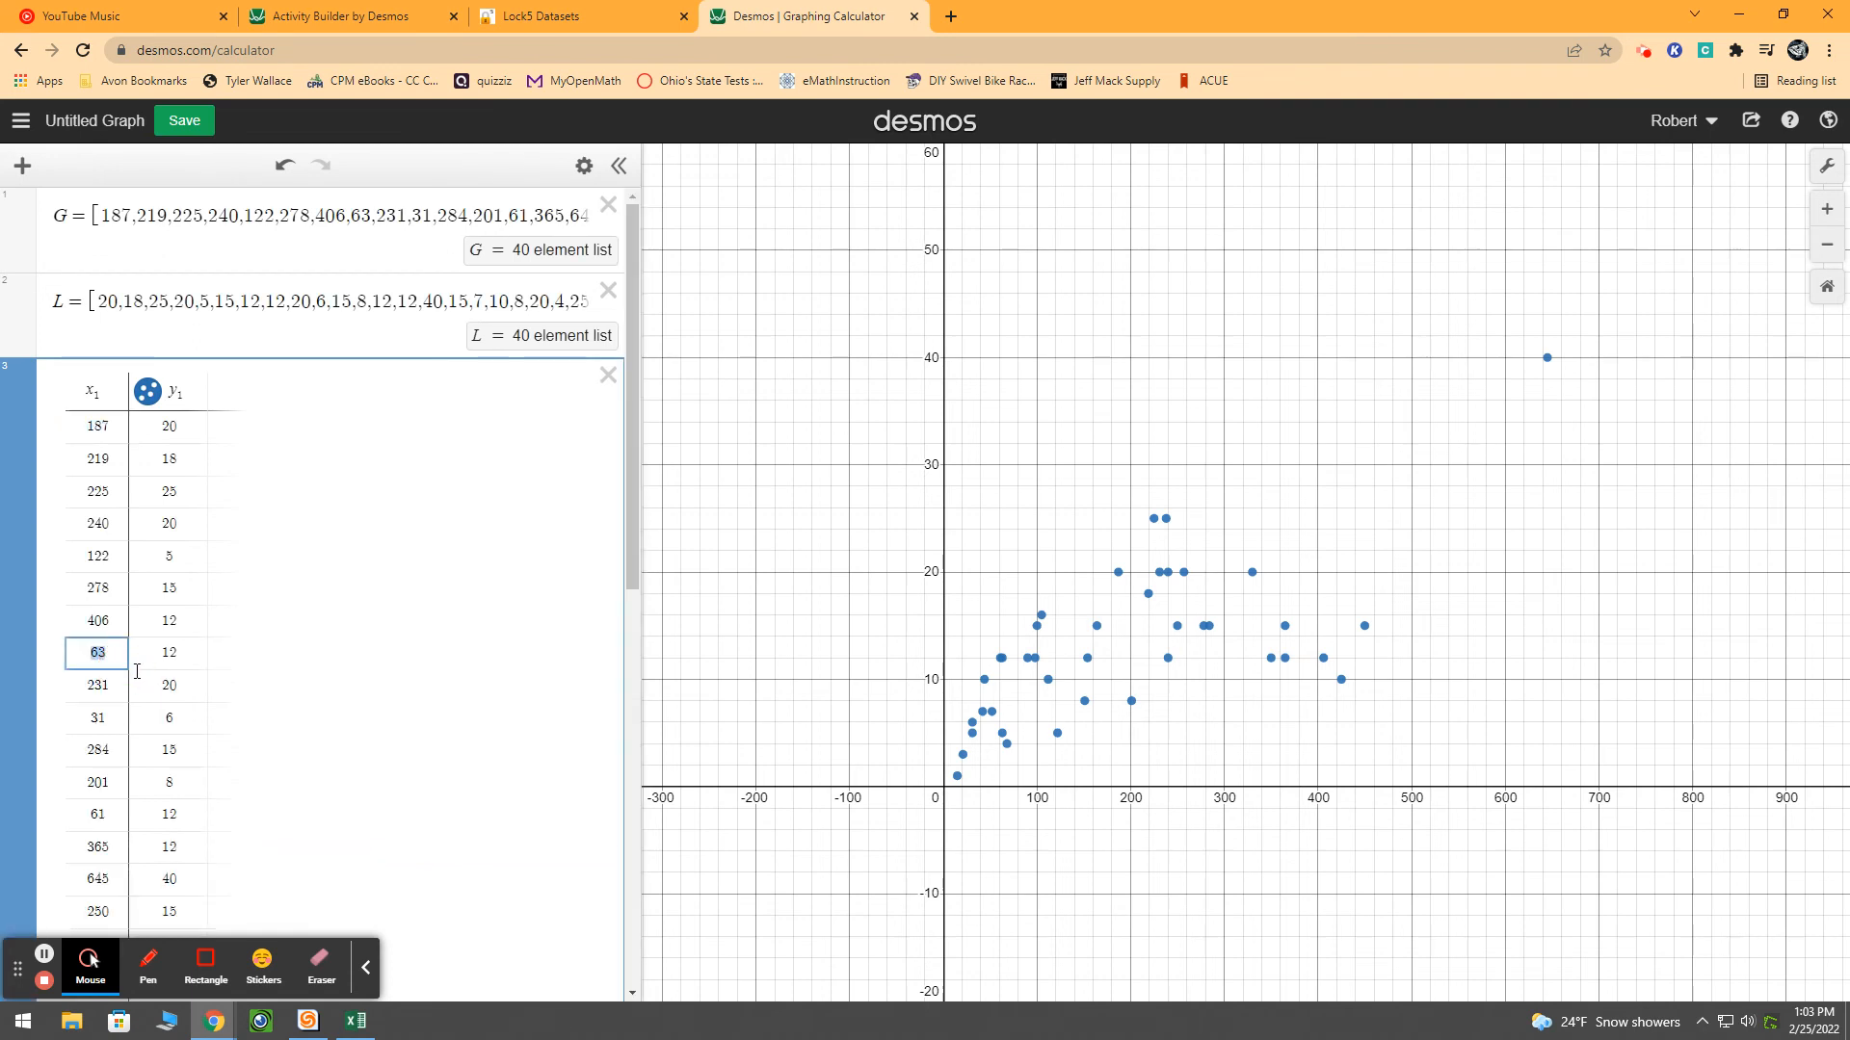
{"action": "left_click_drag", "start_coordinate": [628, 443], "coordinate": [640, 826]}
{"action": "left_click_drag", "start_coordinate": [971, 791], "coordinate": [1378, 389]}
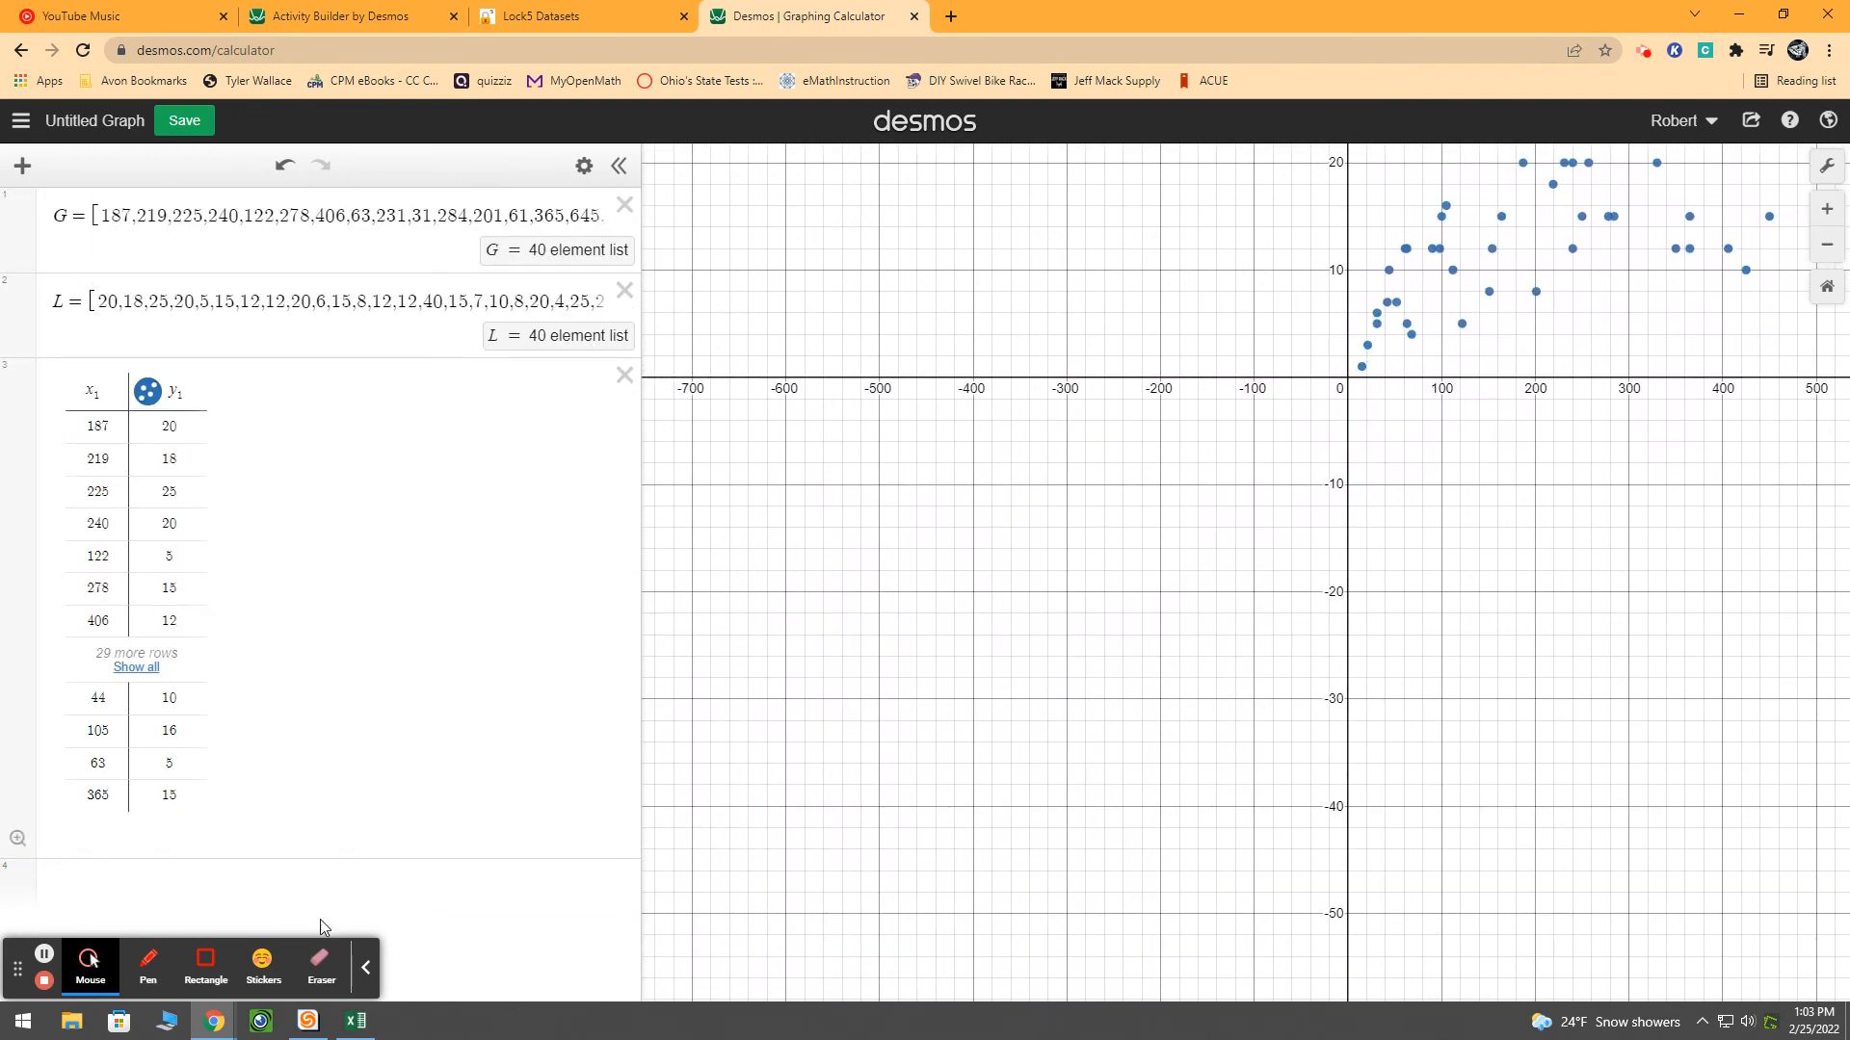
{"action": "left_click", "coordinate": [17, 840]}
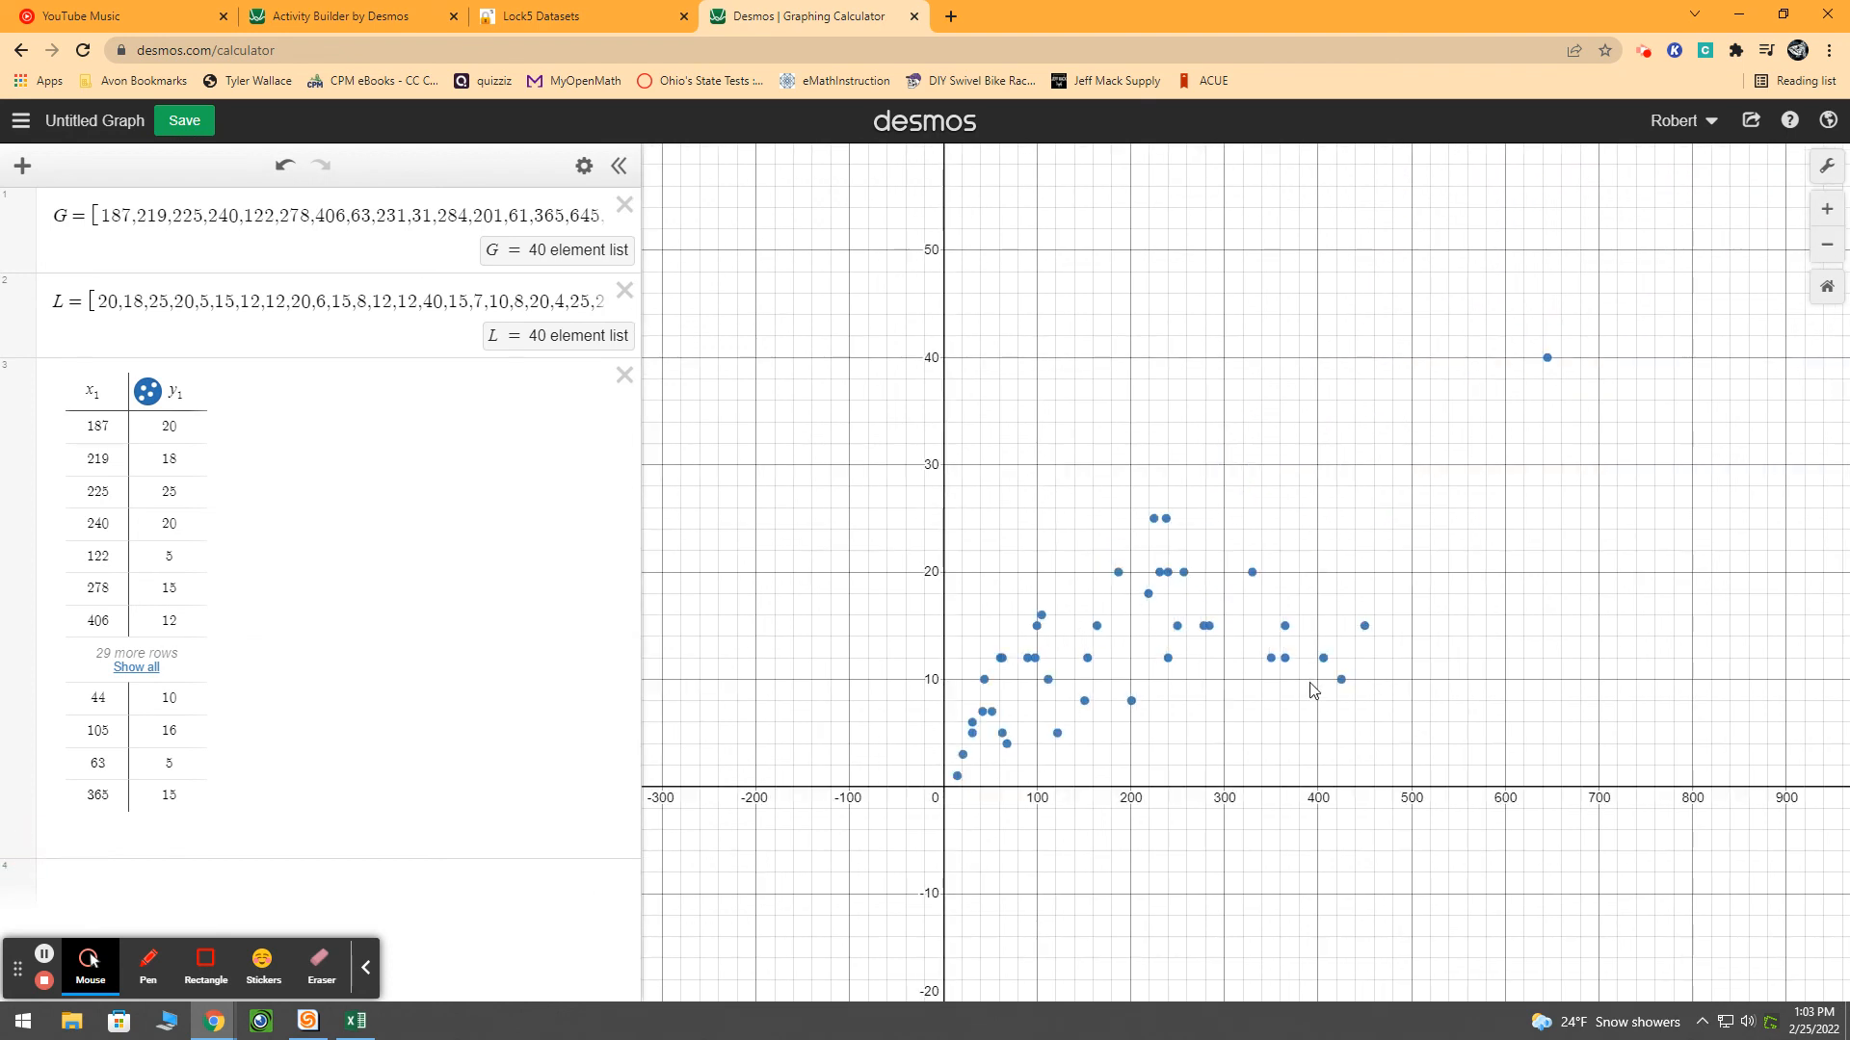